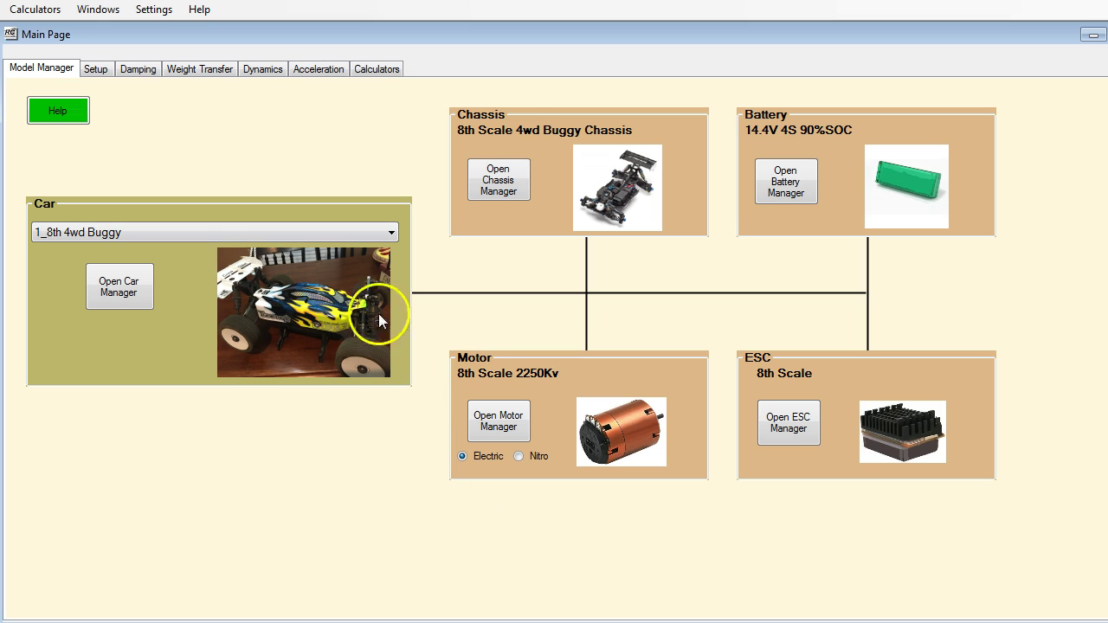
Compare the chassis roll sensitivity in the 1_8th 4wd Buggy and 1_10th 4wd Touring Car setups
{"action": "left_click", "coordinate": [95, 68]}
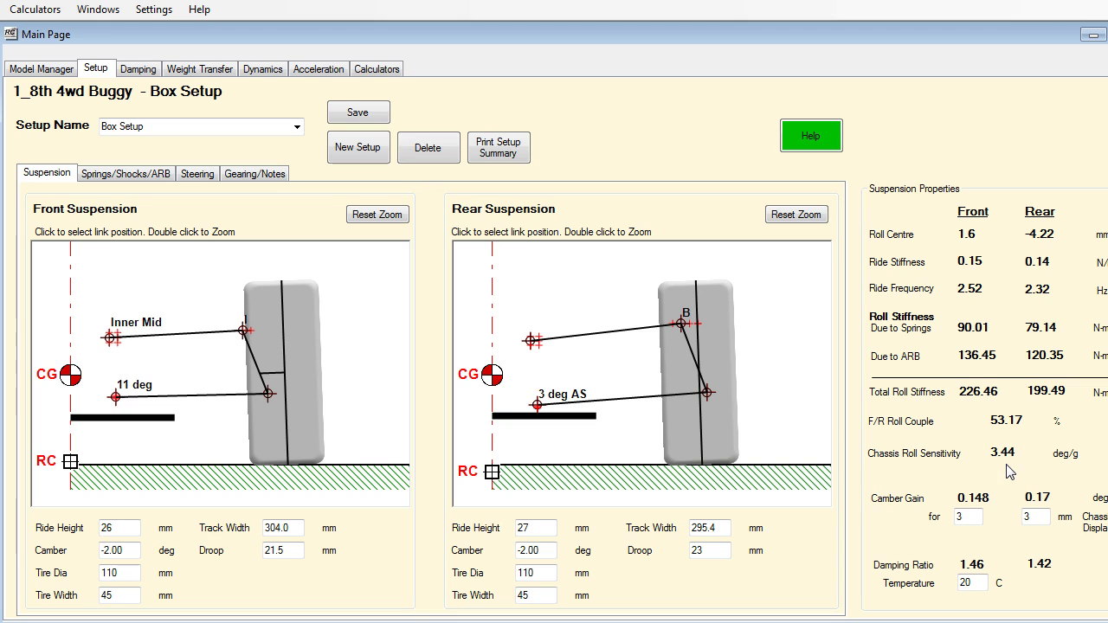
{"action": "left_click", "coordinate": [59, 76]}
{"action": "left_click", "coordinate": [171, 231]}
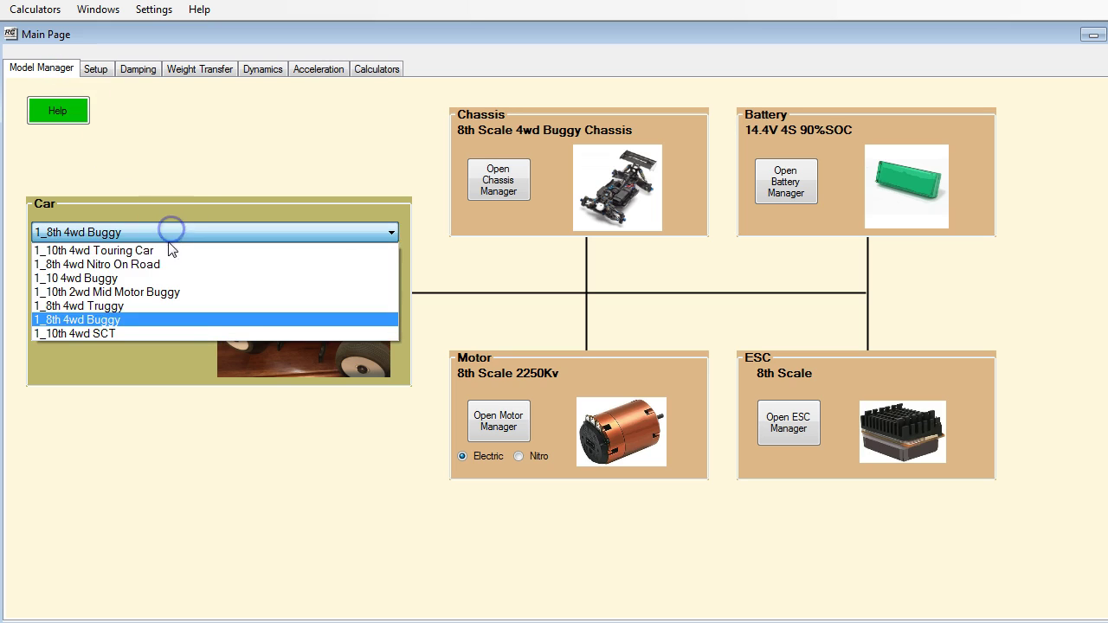
{"action": "left_click", "coordinate": [150, 248]}
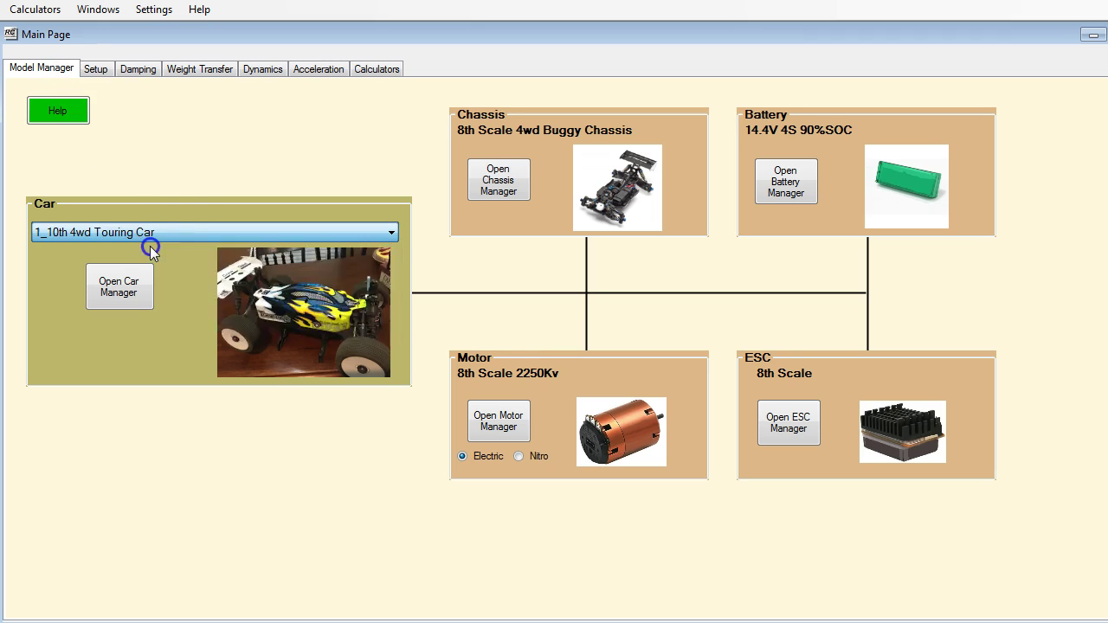
{"action": "left_click", "coordinate": [97, 76]}
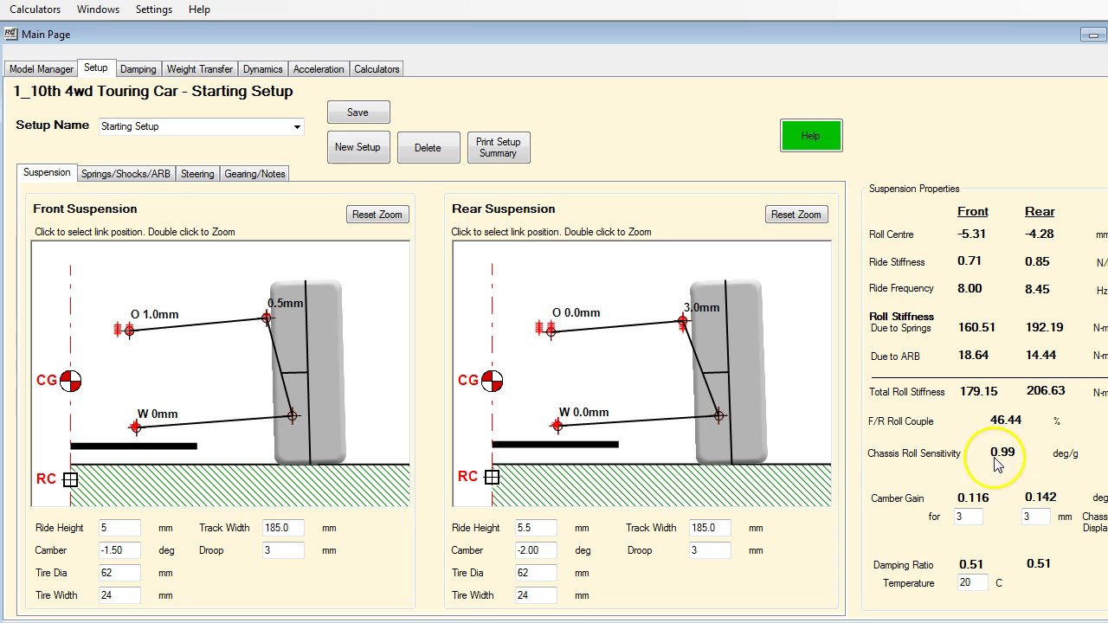
Select the 1_8th 4wd Nitro On Road car and view the suspension properties of its setup
{"action": "left_click", "coordinate": [43, 68]}
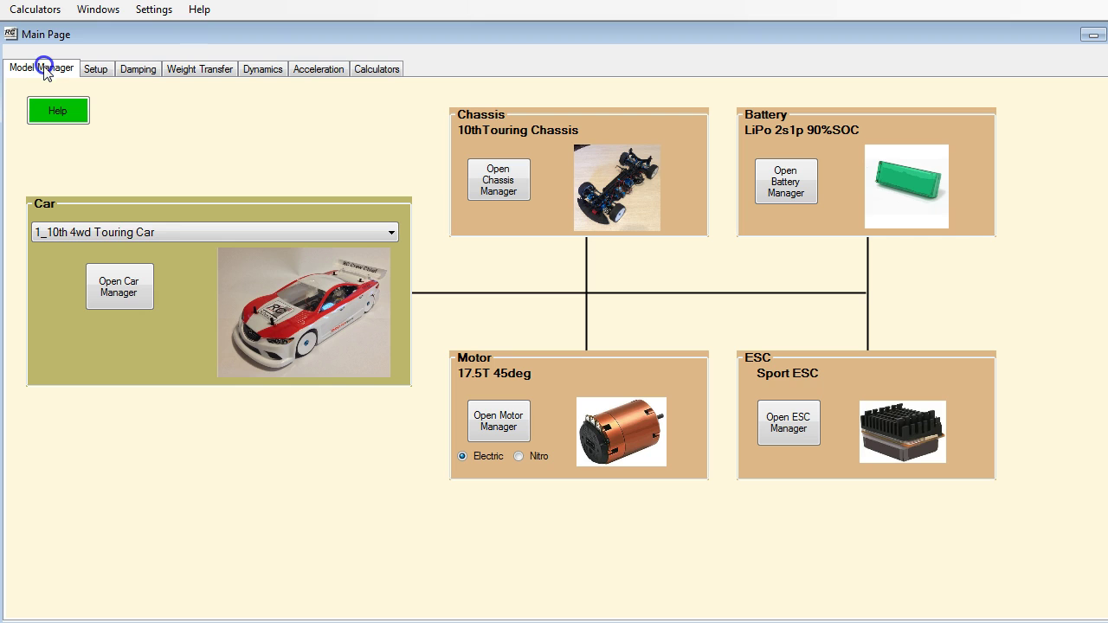
{"action": "left_click", "coordinate": [149, 235]}
{"action": "left_click", "coordinate": [149, 265]}
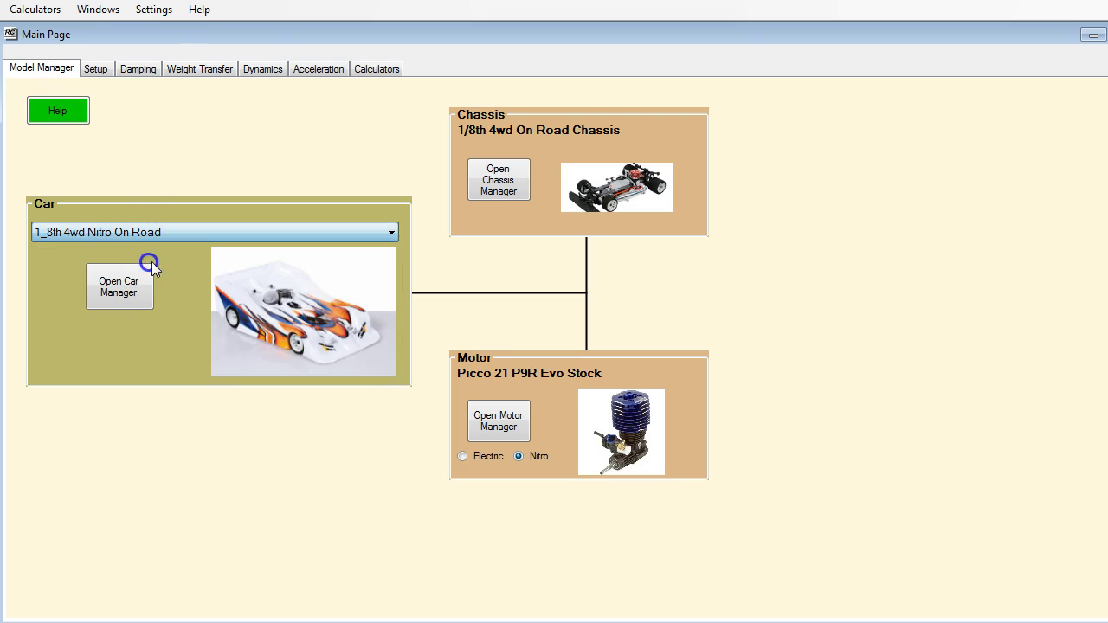
{"action": "left_click", "coordinate": [96, 68]}
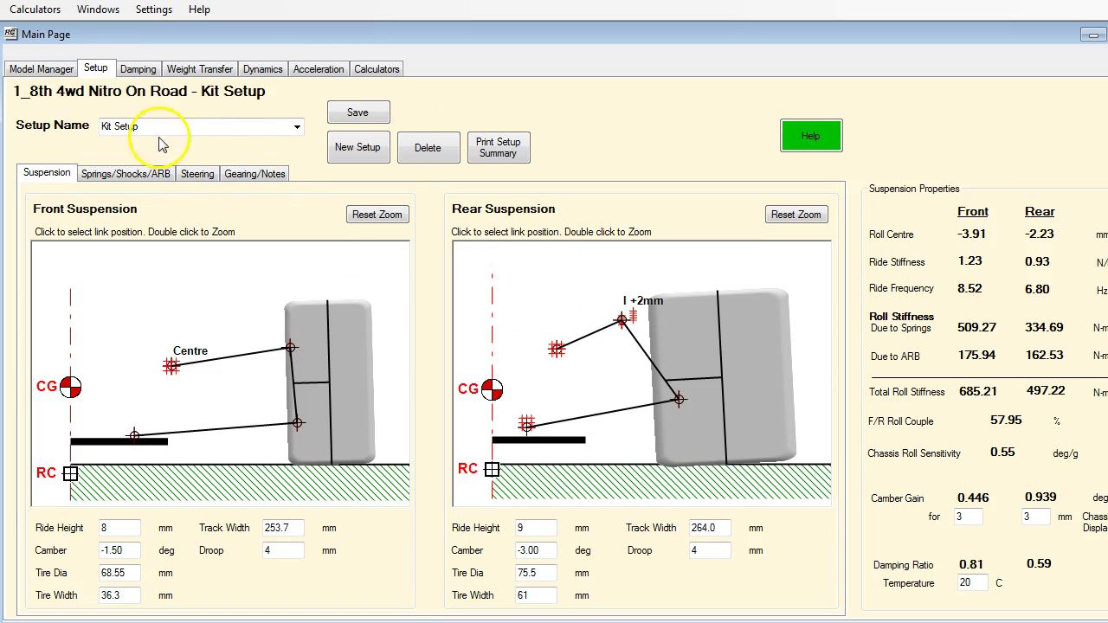
Select the 1_8th 4wd Truggy and view the suspension properties of its setup
{"action": "left_click", "coordinate": [66, 69]}
{"action": "left_click", "coordinate": [116, 231]}
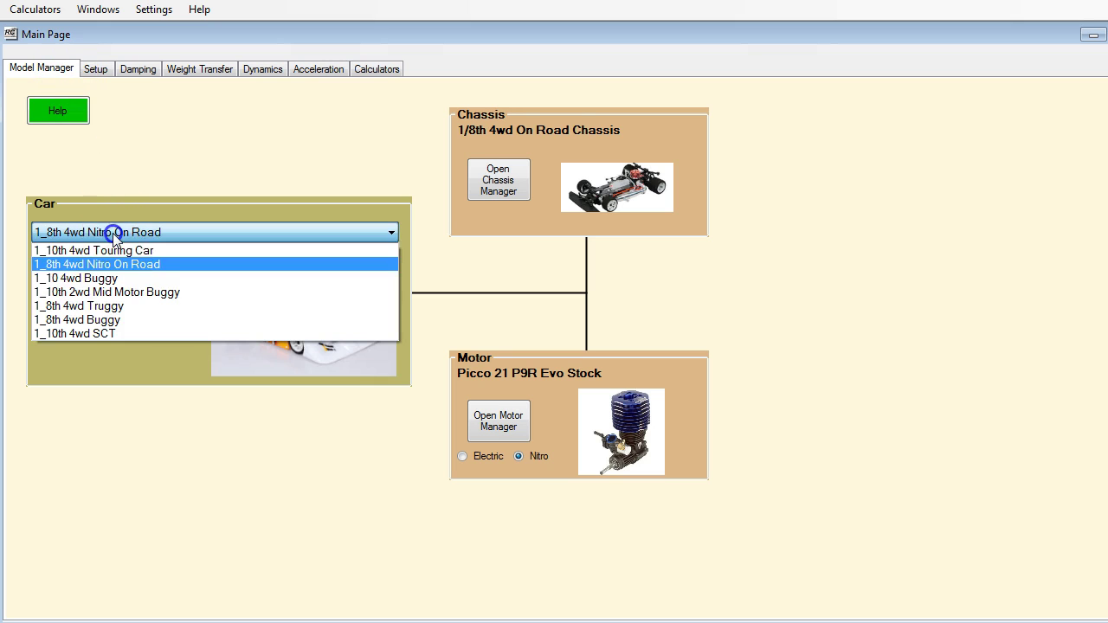
{"action": "left_click", "coordinate": [117, 306]}
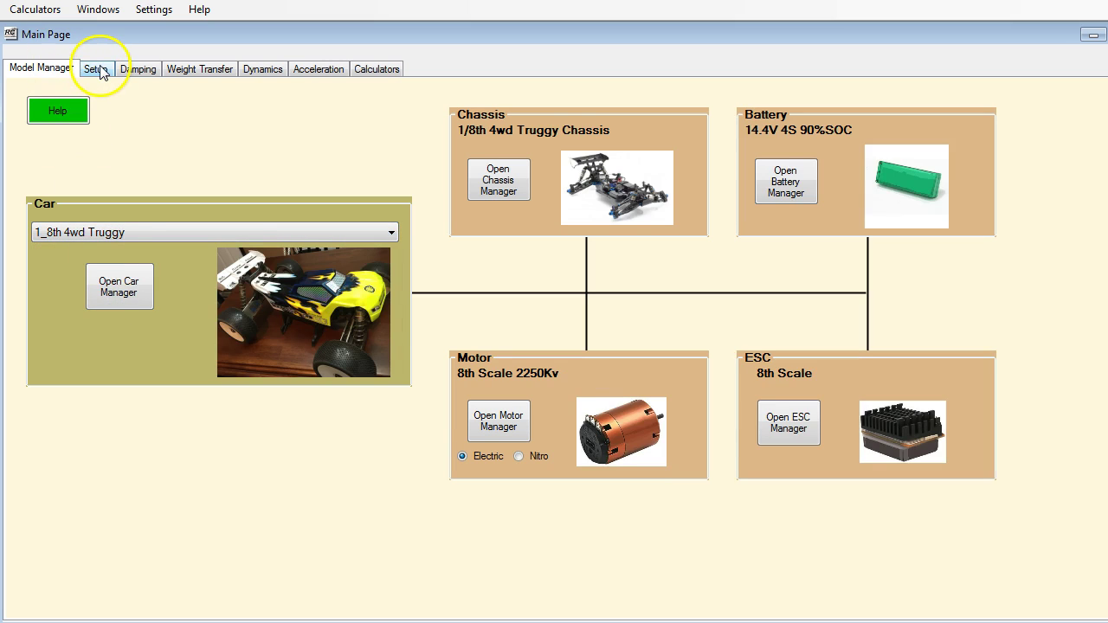
{"action": "left_click", "coordinate": [97, 69]}
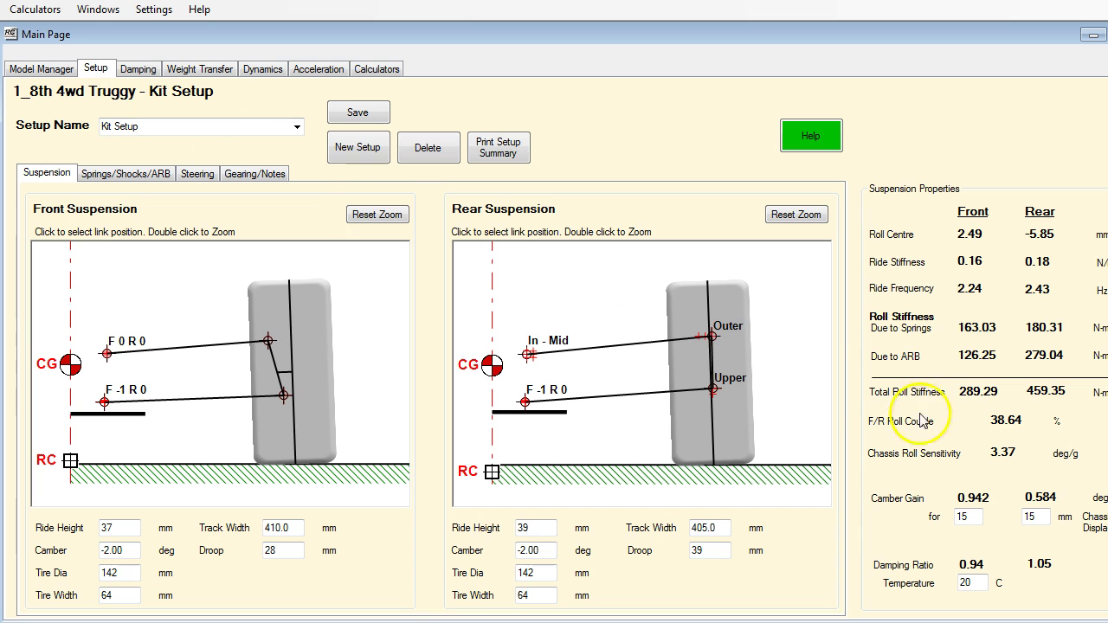
Select the 1_8th 4wd Buggy as the car model and open its suspension setup
{"action": "left_click", "coordinate": [39, 71]}
{"action": "left_click", "coordinate": [147, 231]}
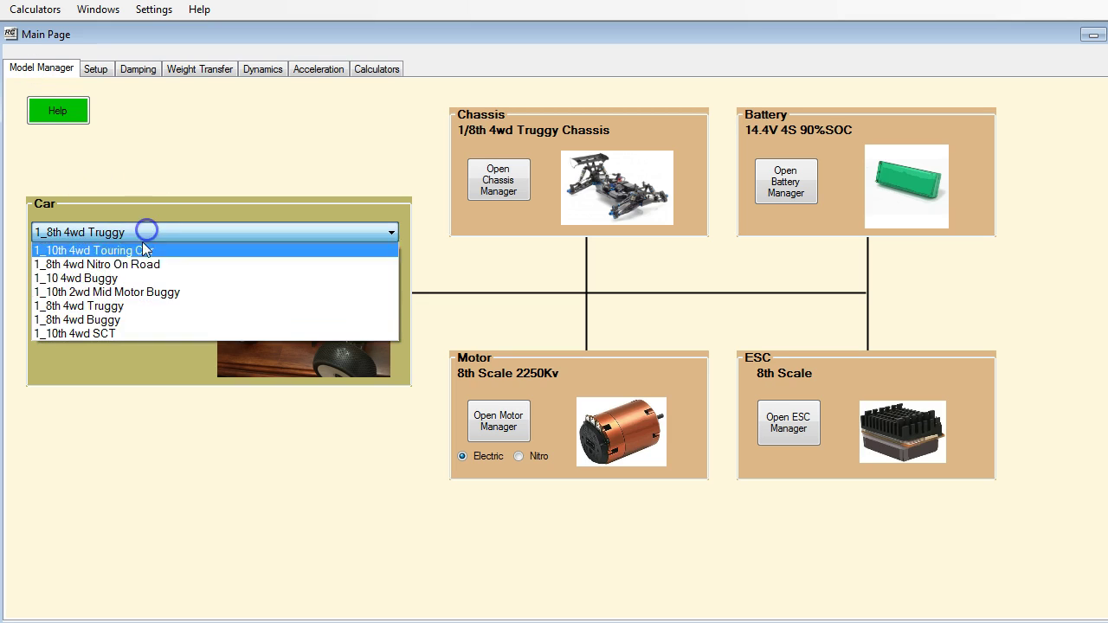
{"action": "left_click", "coordinate": [114, 322]}
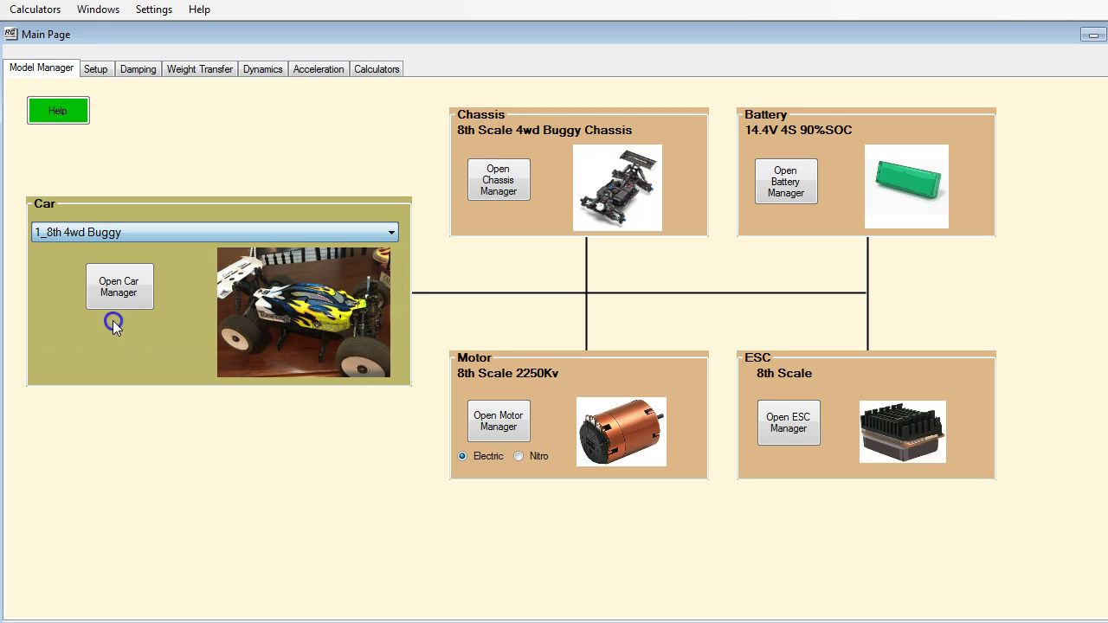
{"action": "left_click", "coordinate": [99, 73]}
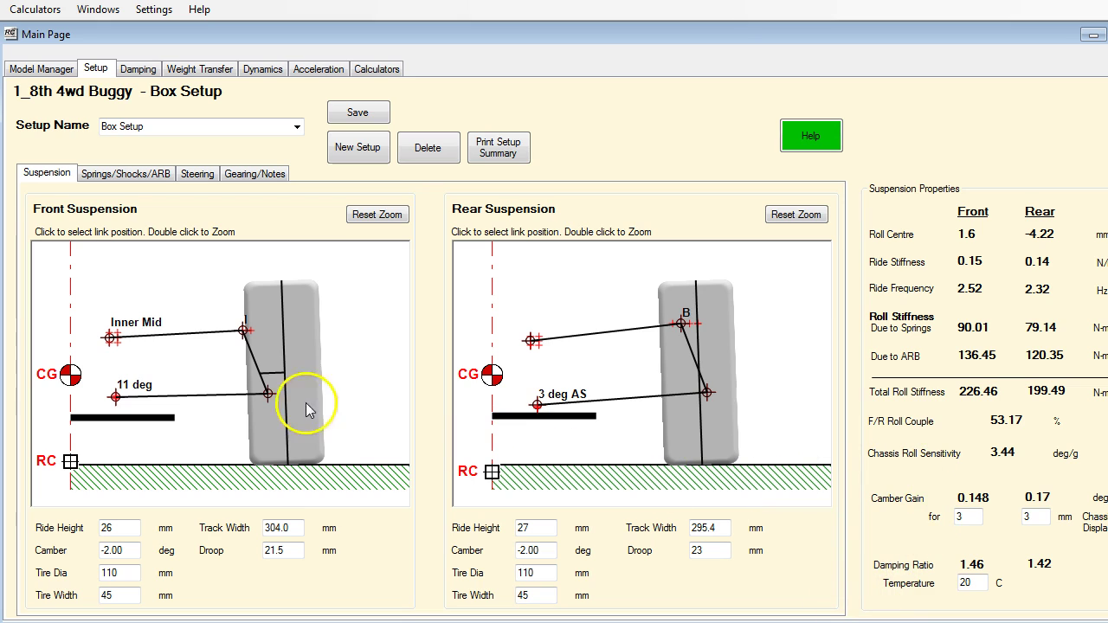
Set the buggy's ride height to 21 mm at the front and 22 mm at the rear
{"action": "left_click_drag", "start_coordinate": [119, 527], "coordinate": [90, 525]}
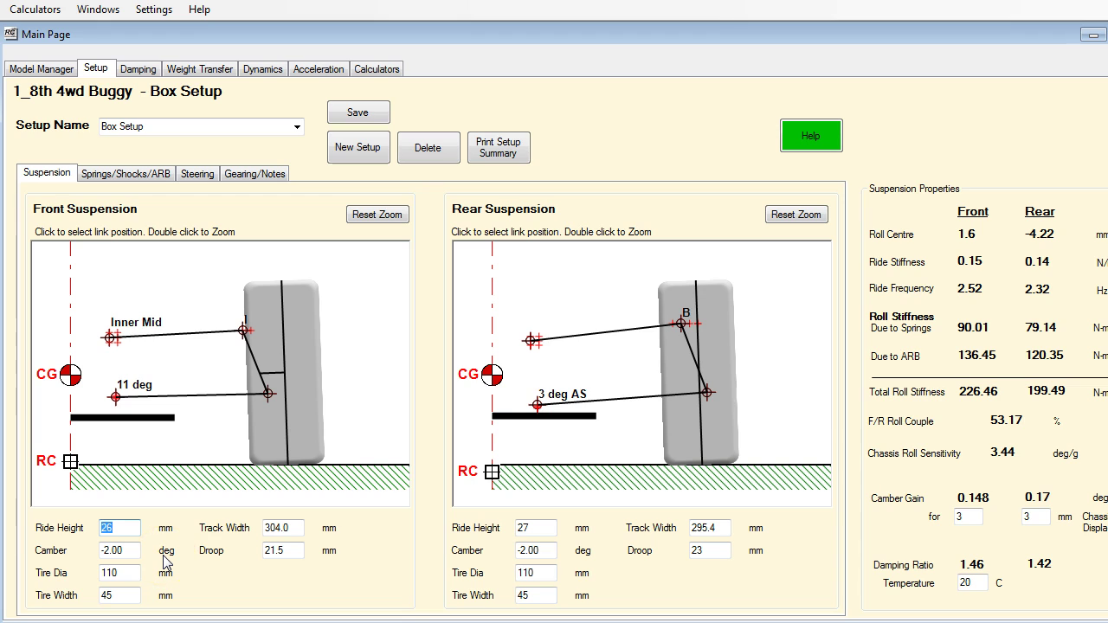
{"action": "key", "text": "Tab"}
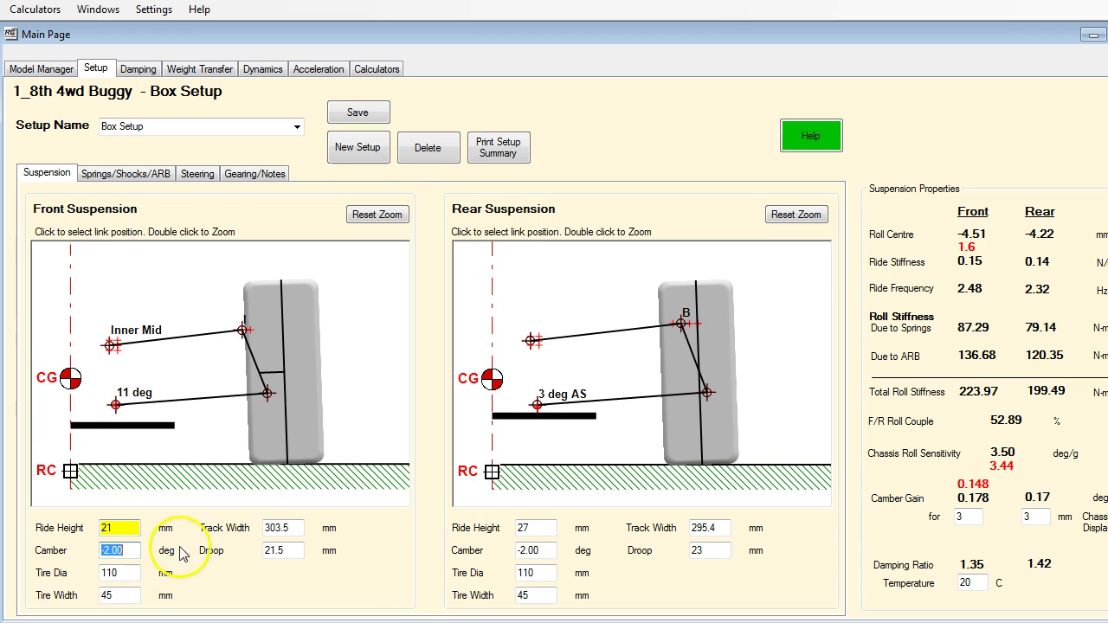
{"action": "double_click", "coordinate": [549, 528]}
{"action": "key", "text": "Tab"}
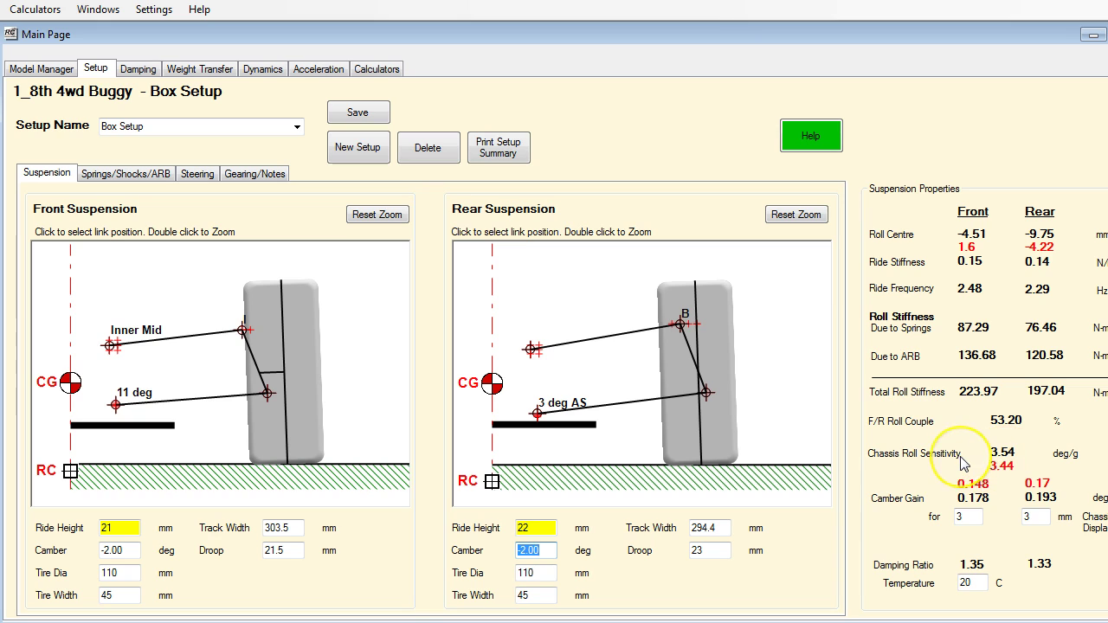
{"action": "mouse_move", "coordinate": [963, 463]}
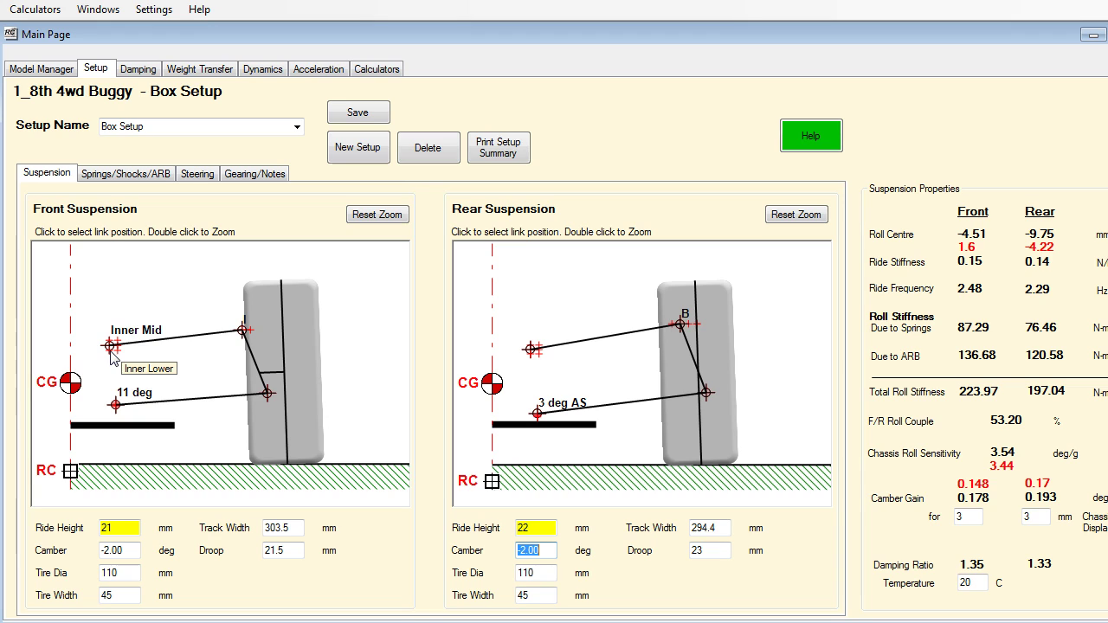
Move the front upper link's inner end to Inner Lower and the rear upper link's inner end to its lower hole
{"action": "left_click", "coordinate": [110, 354]}
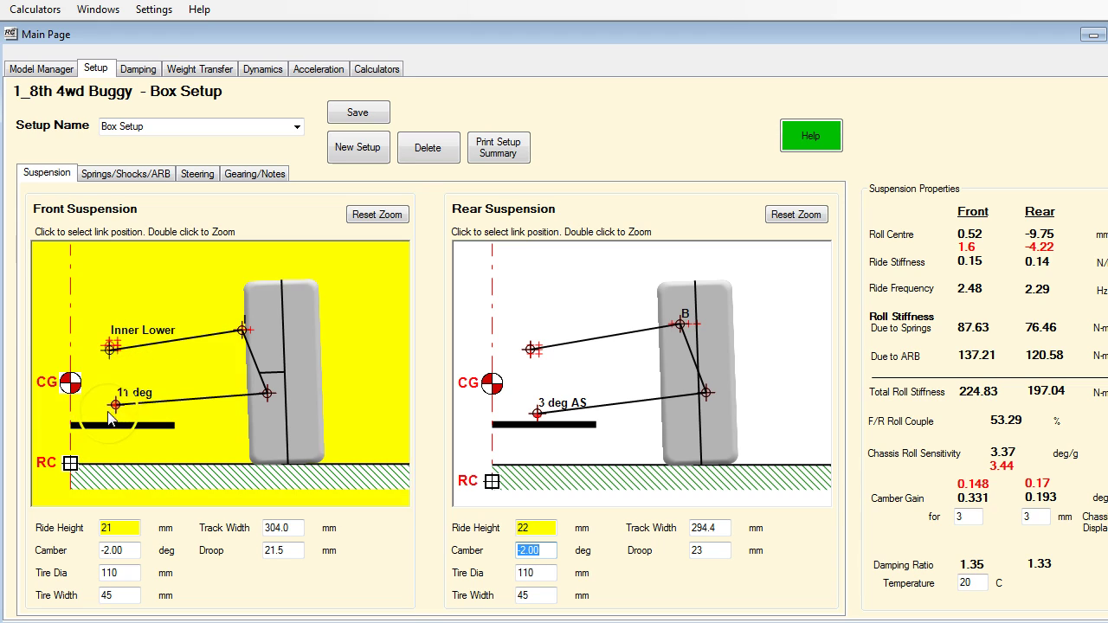
{"action": "mouse_move", "coordinate": [117, 411]}
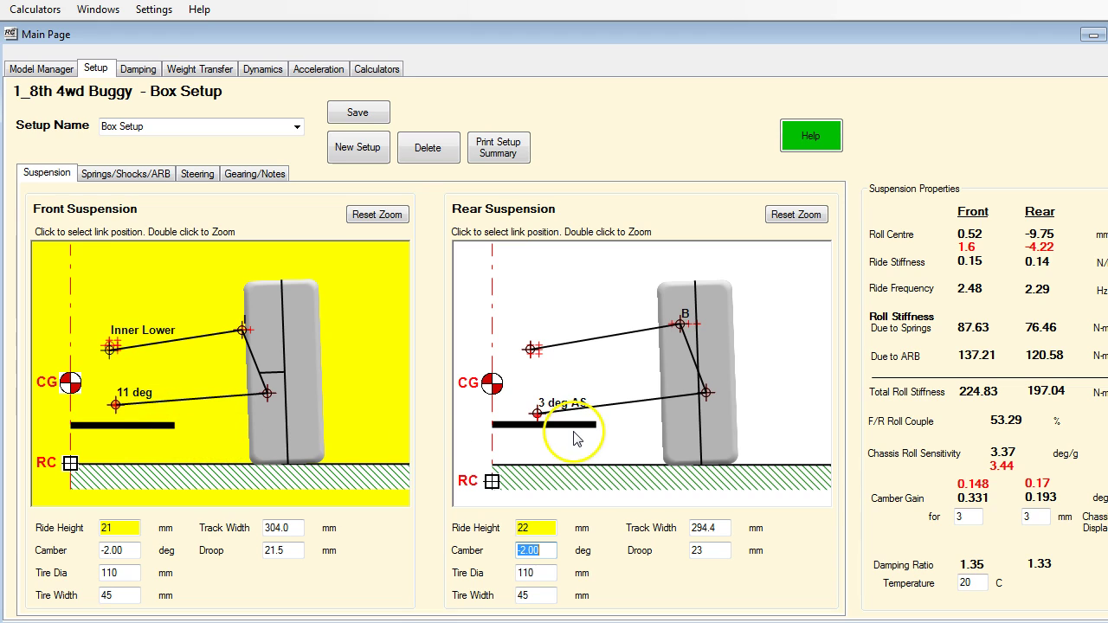
{"action": "left_click", "coordinate": [530, 353]}
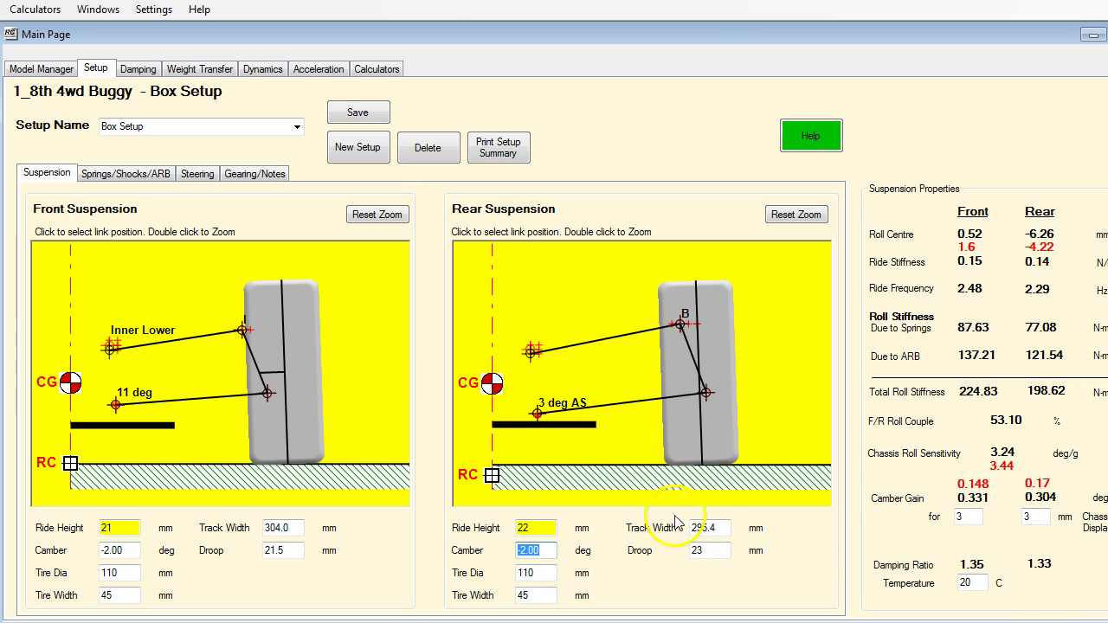
Move the upper mounts of the front and rear shocks to the outermost shock tower holes
{"action": "left_click", "coordinate": [130, 174]}
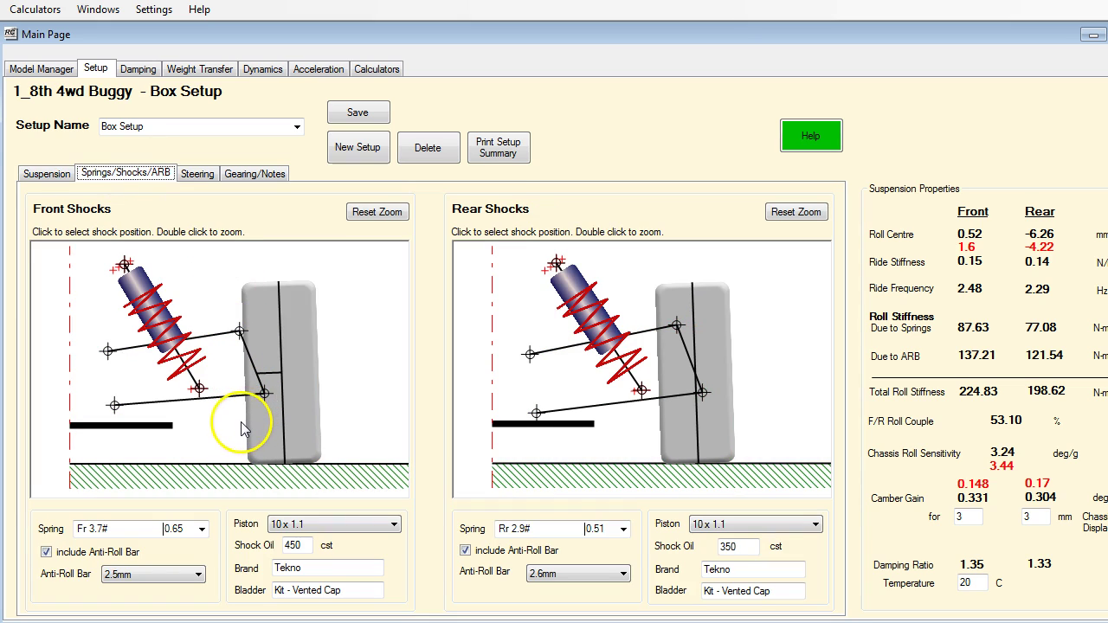
{"action": "left_click", "coordinate": [127, 265]}
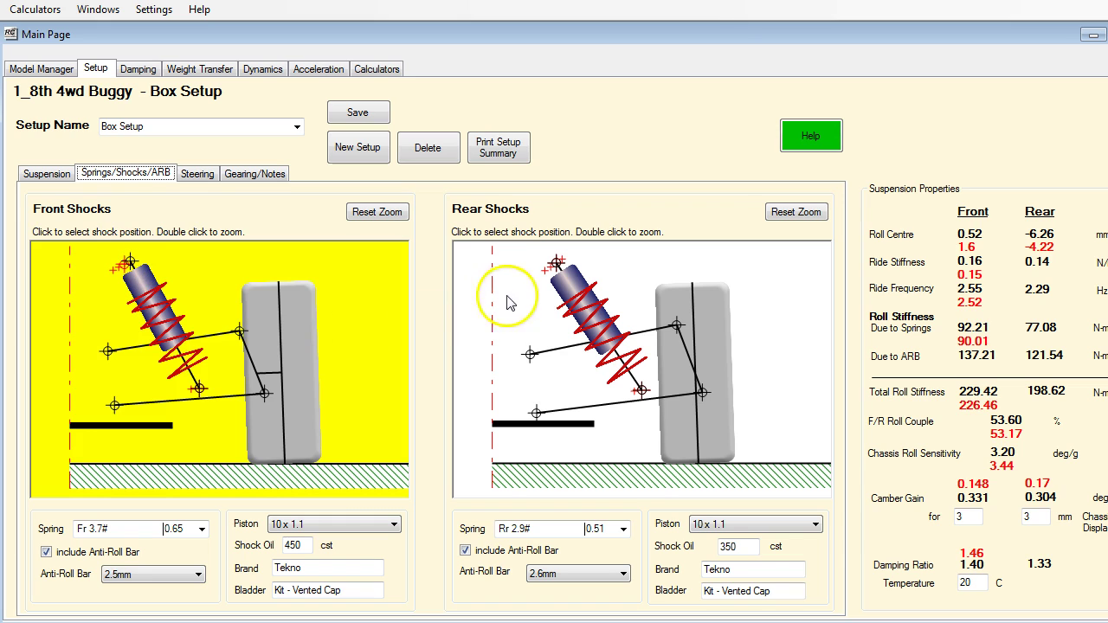
{"action": "left_click", "coordinate": [562, 261]}
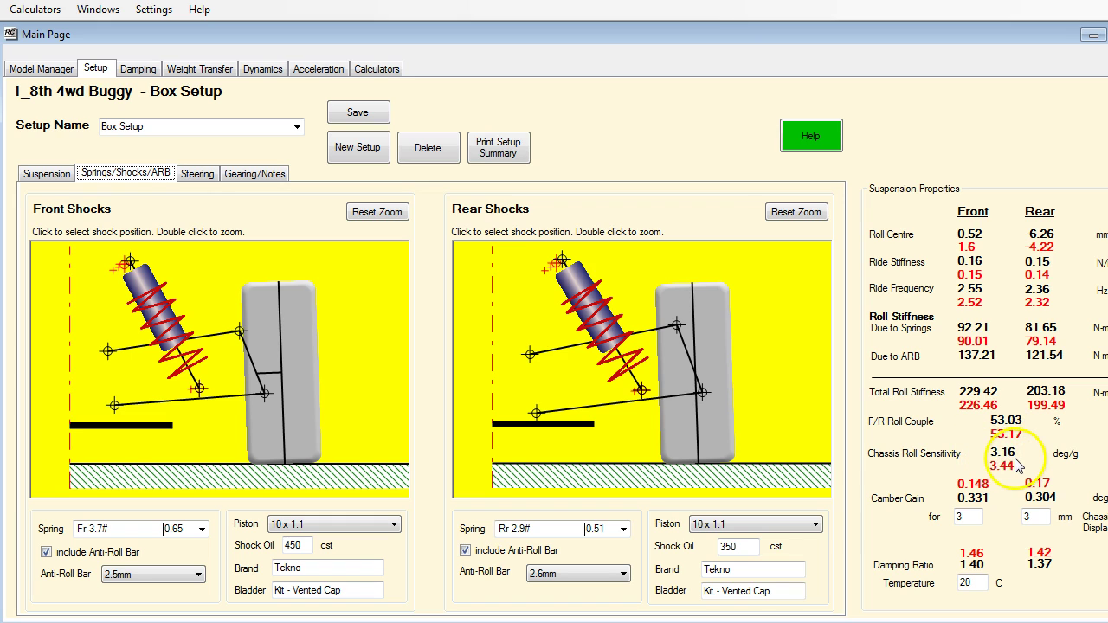
Fit the Fr 4.2# springs to the front shocks and the Rr 3.1# springs to the rear shocks
{"action": "left_click", "coordinate": [202, 530]}
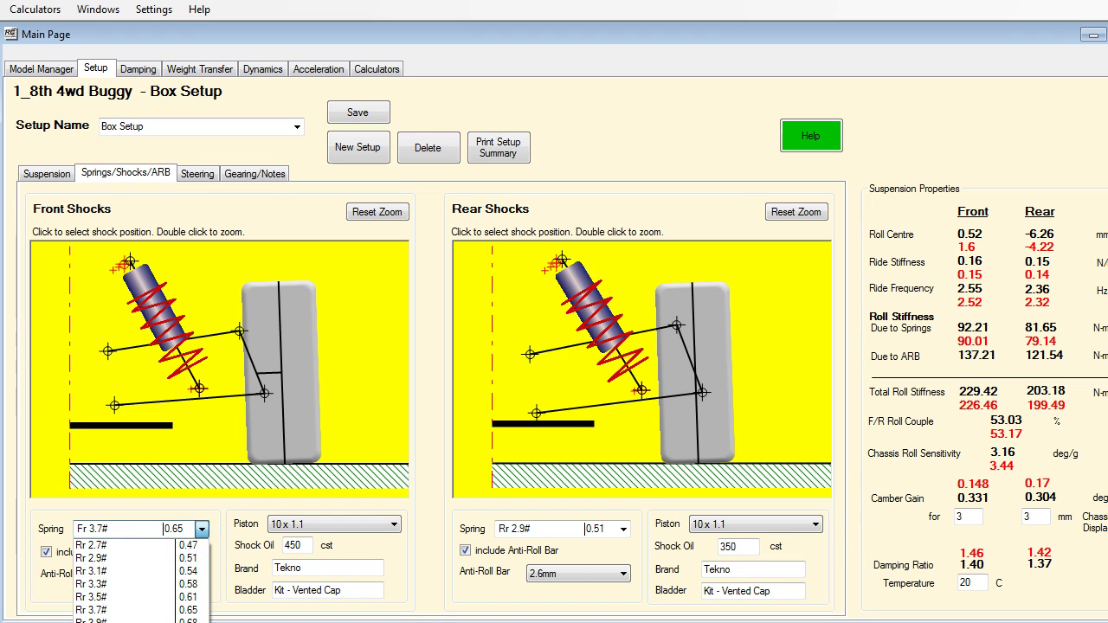
{"action": "left_click", "coordinate": [122, 622]}
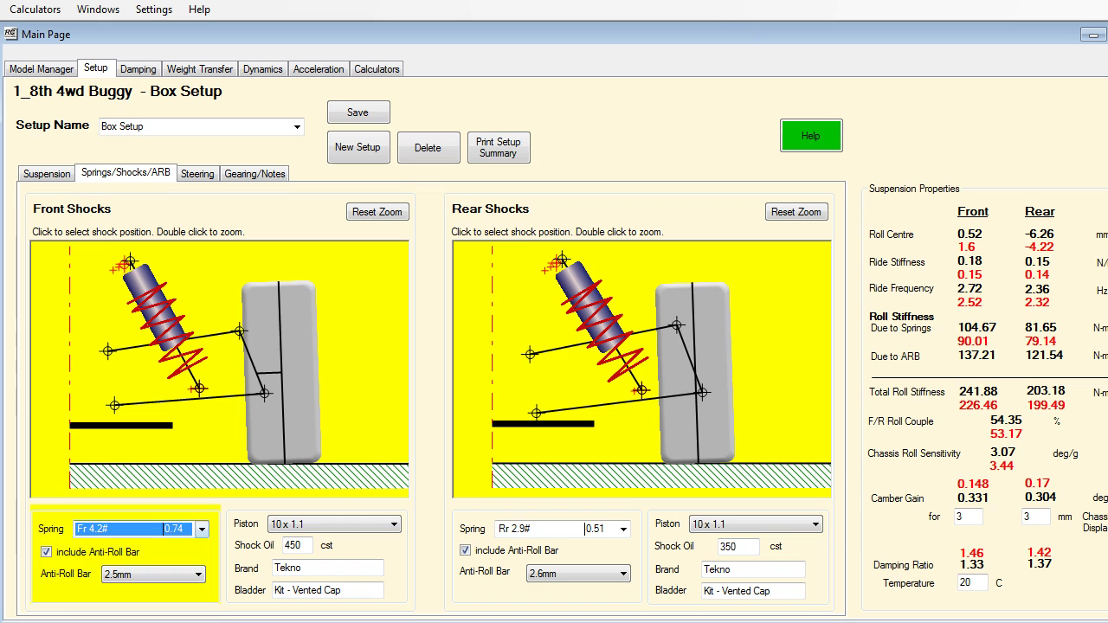
{"action": "left_click", "coordinate": [622, 530]}
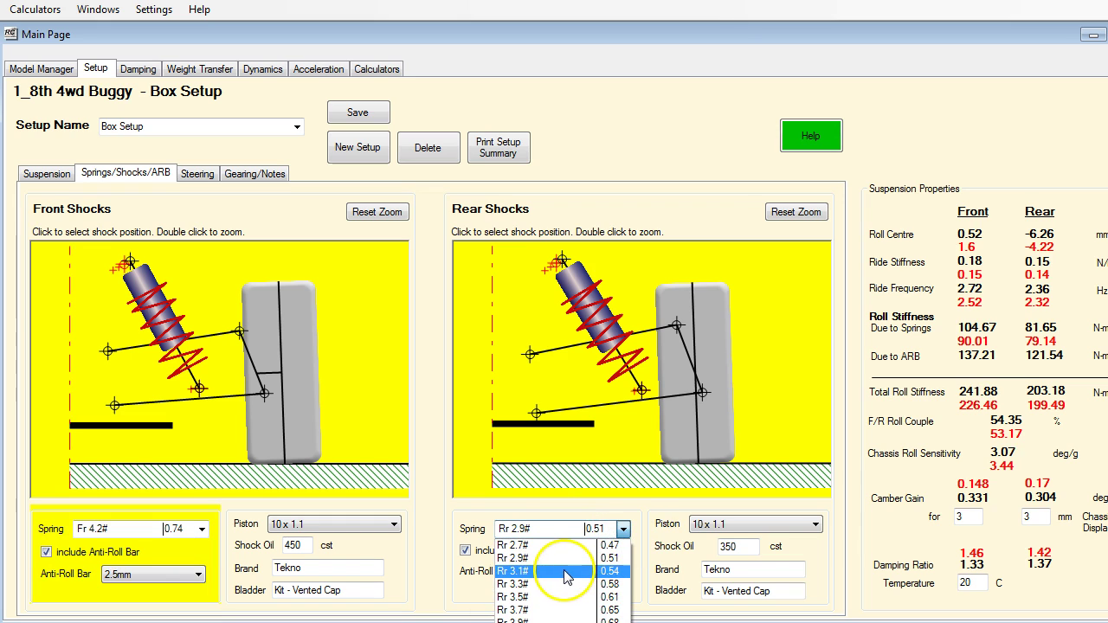
{"action": "left_click", "coordinate": [567, 575]}
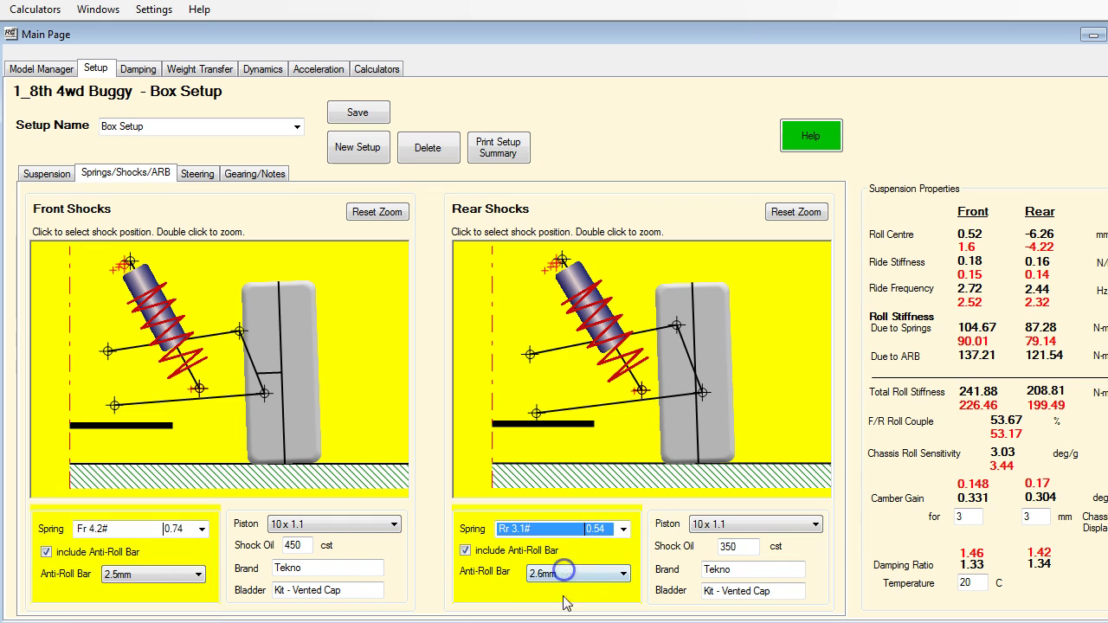
Try a 2.6mm anti-roll bar at the front and a 2.8mm anti-roll bar at the rear
{"action": "left_click", "coordinate": [200, 578]}
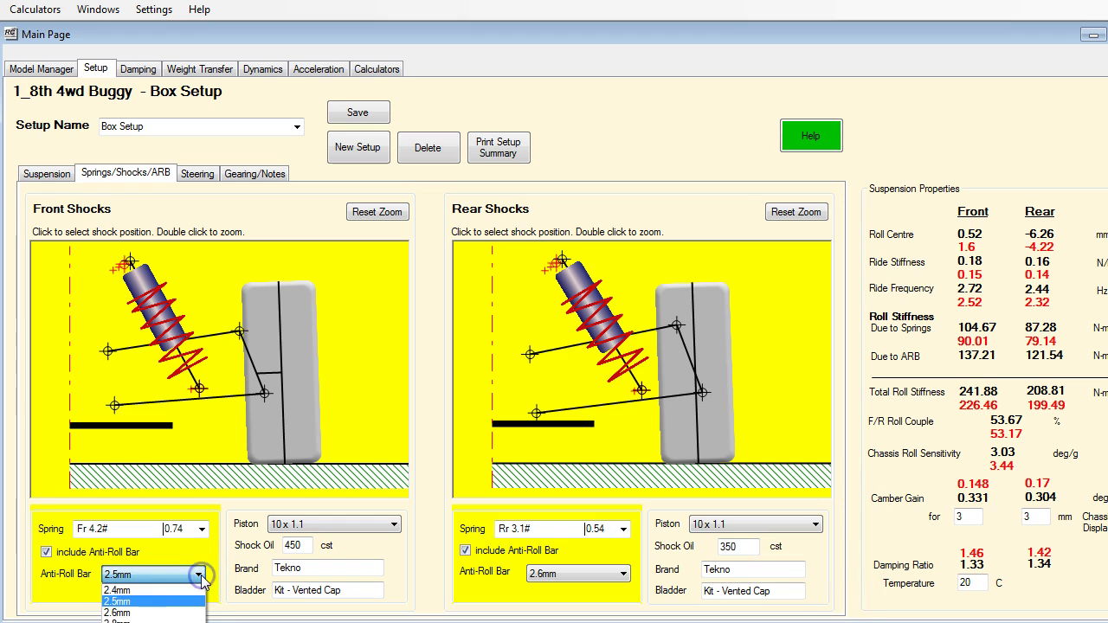
{"action": "left_click", "coordinate": [131, 613]}
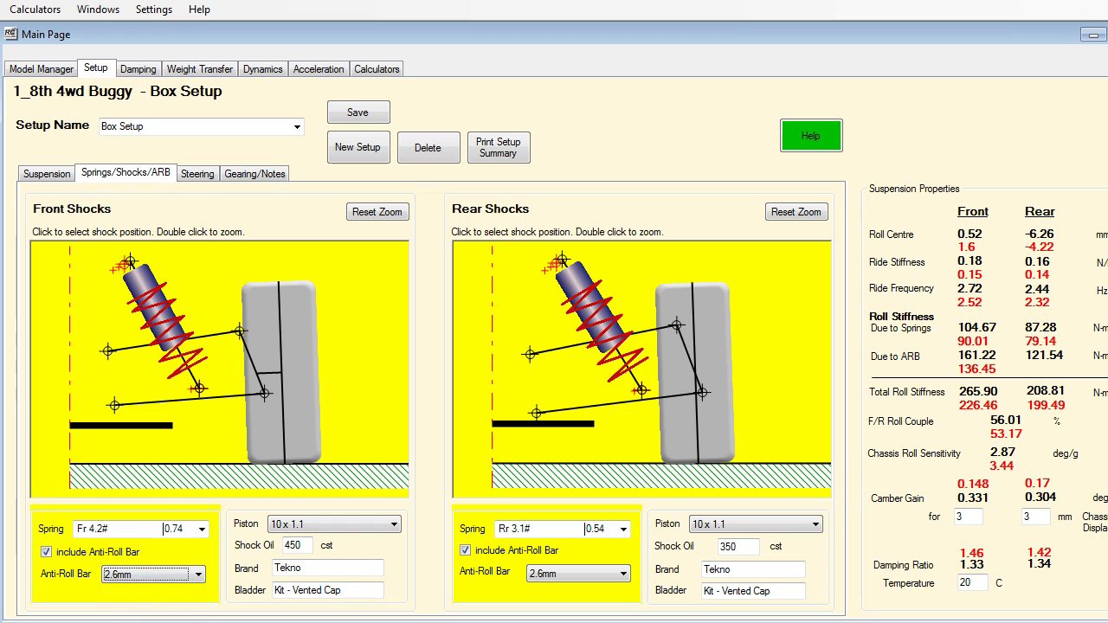
{"action": "left_click", "coordinate": [532, 574]}
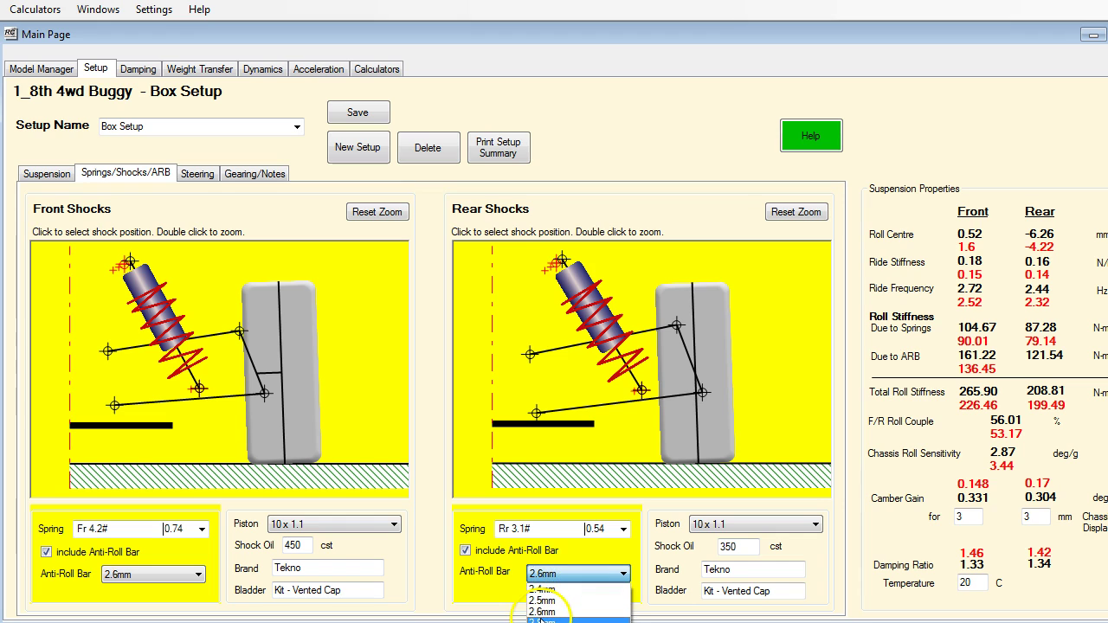
{"action": "left_click", "coordinate": [542, 618]}
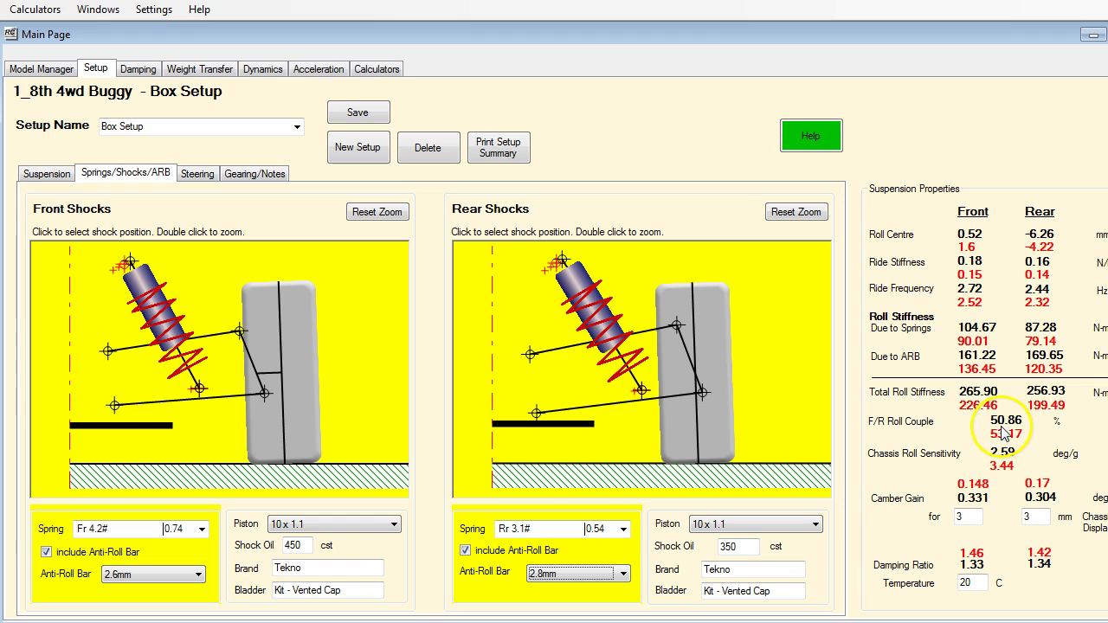
Return the rear anti-roll bar to 2.6mm and the front anti-roll bar to 2.5mm
{"action": "left_click", "coordinate": [550, 575]}
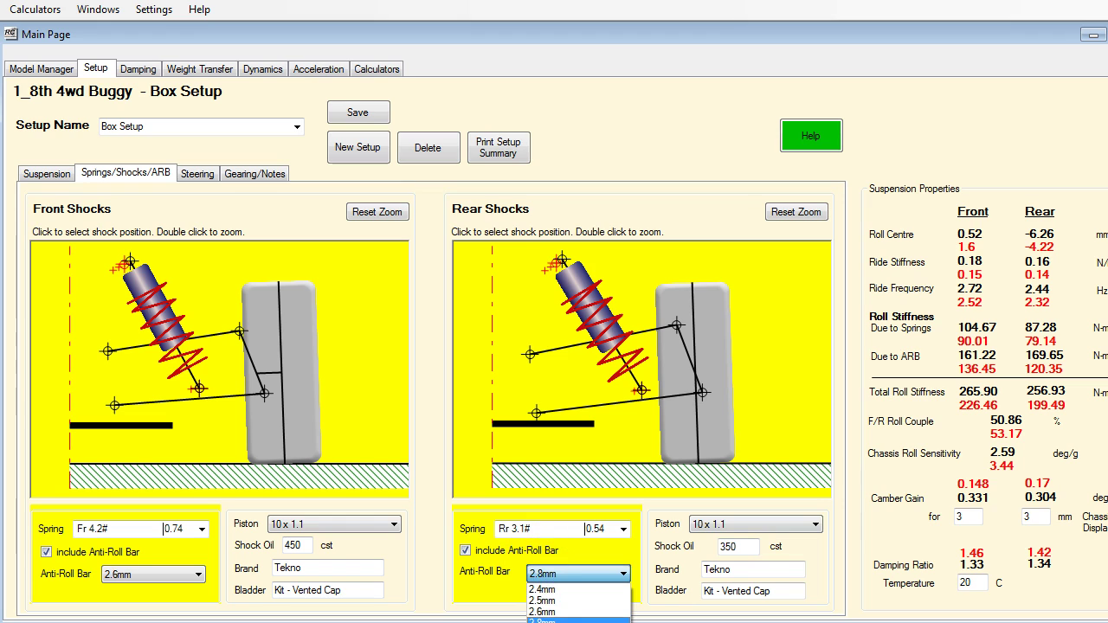
{"action": "left_click", "coordinate": [548, 613]}
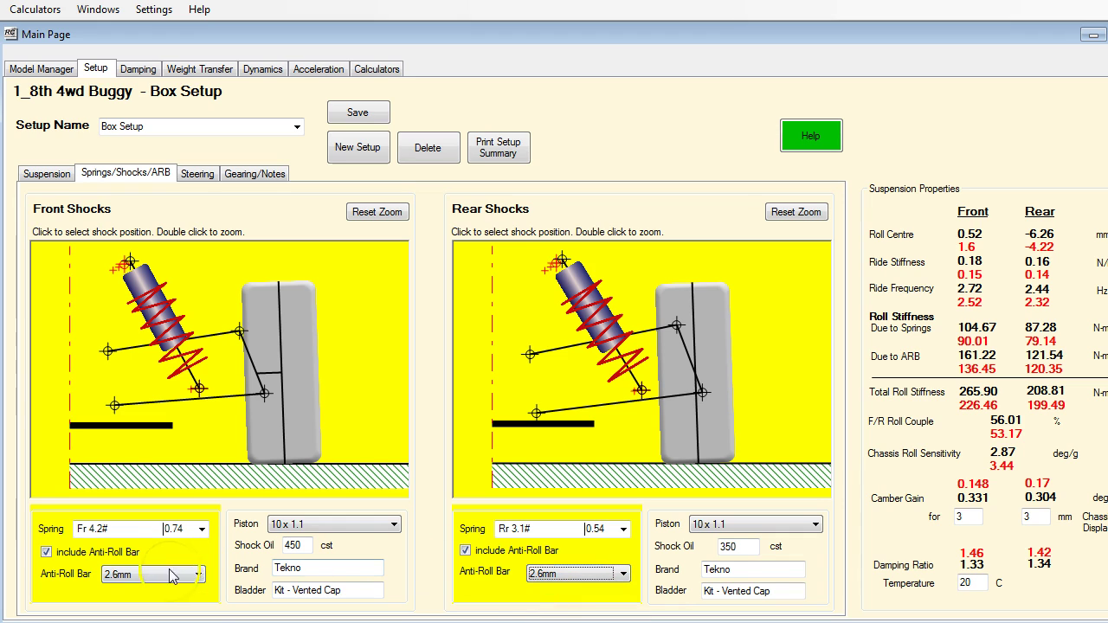
{"action": "left_click", "coordinate": [172, 578]}
{"action": "left_click", "coordinate": [116, 603]}
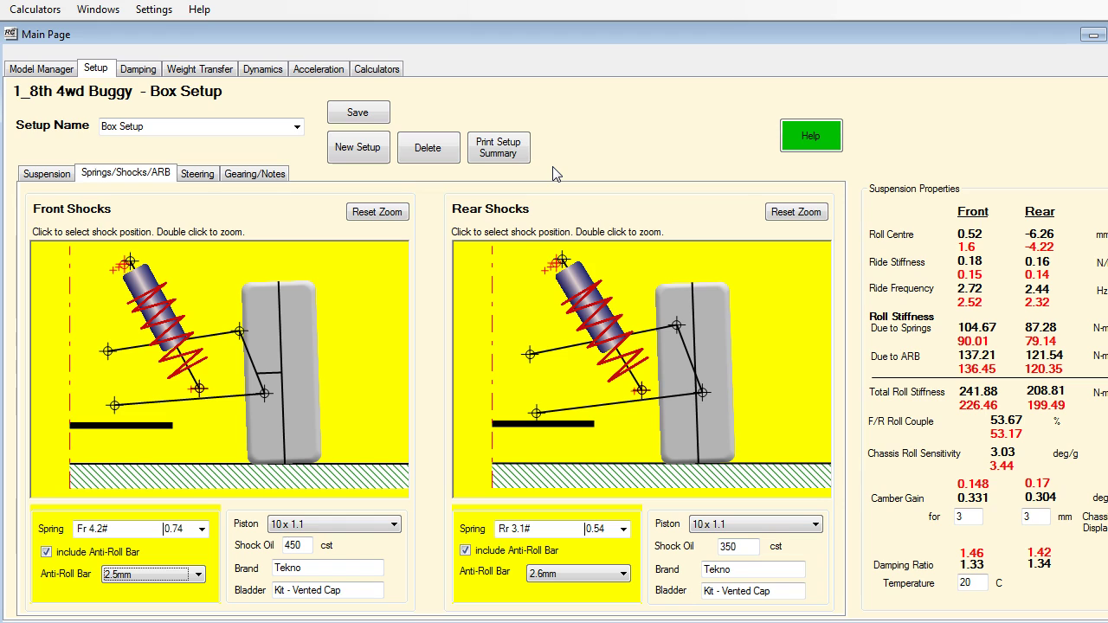
Open the weight transfer analysis and apply a front ride height of 21 mm
{"action": "left_click", "coordinate": [208, 76]}
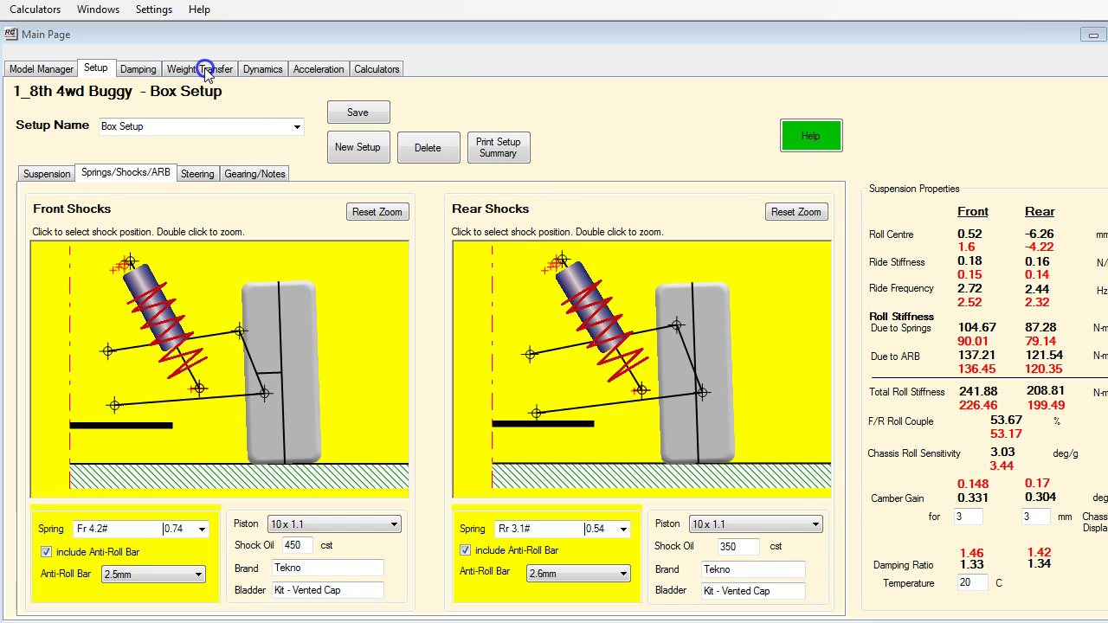
{"action": "left_click", "coordinate": [667, 510]}
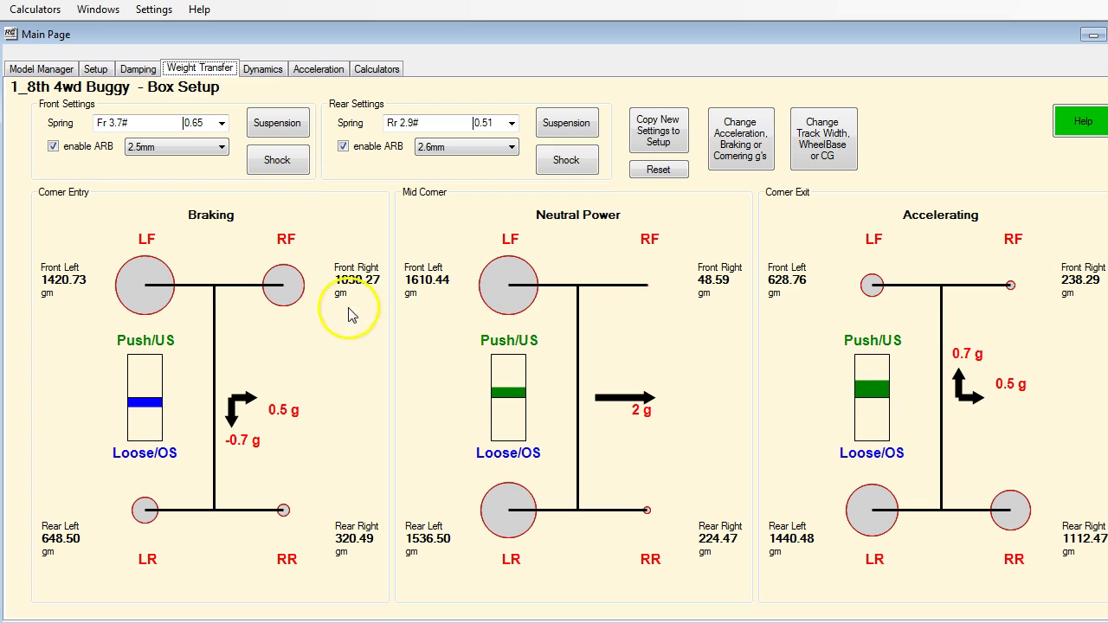
{"action": "left_click", "coordinate": [291, 135]}
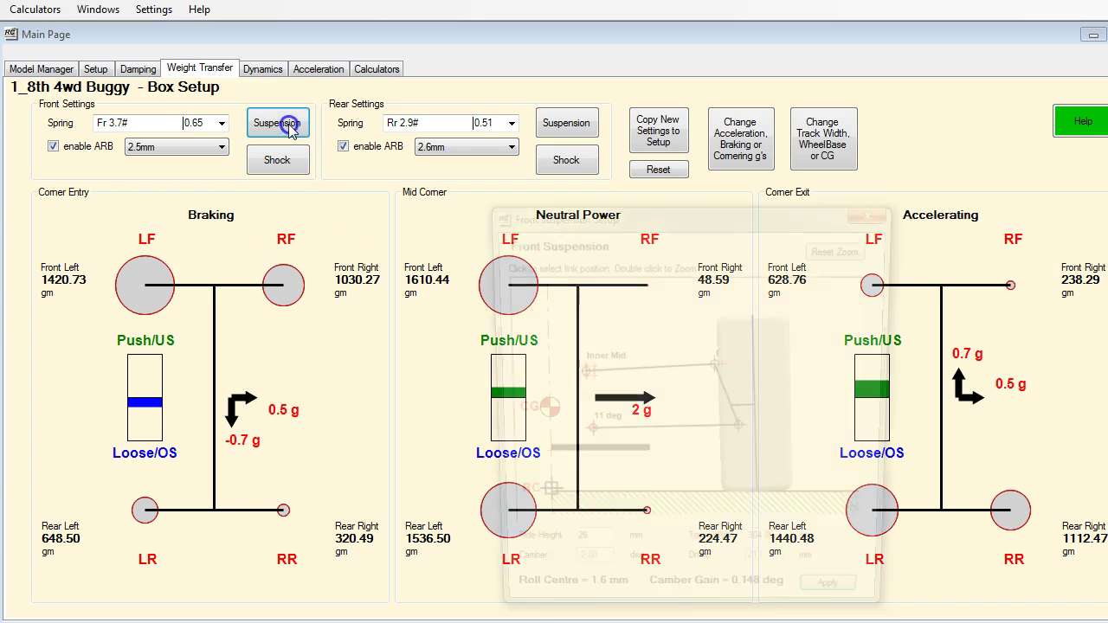
{"action": "left_click_drag", "start_coordinate": [579, 555], "coordinate": [564, 557]}
{"action": "key", "text": "Return"}
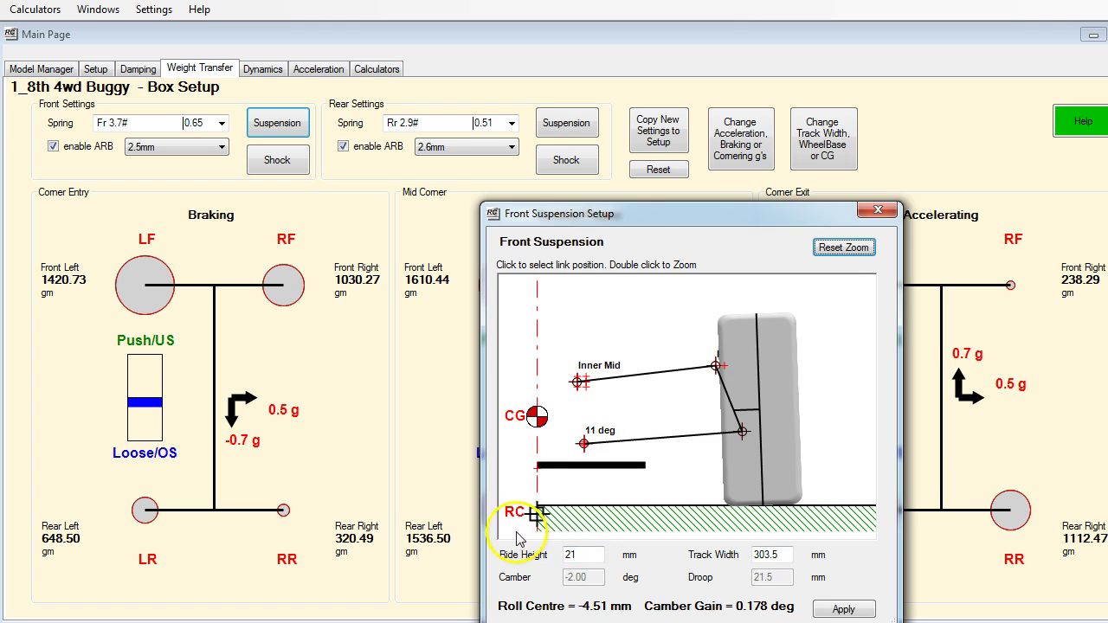
{"action": "left_click_drag", "start_coordinate": [678, 216], "coordinate": [849, 145]}
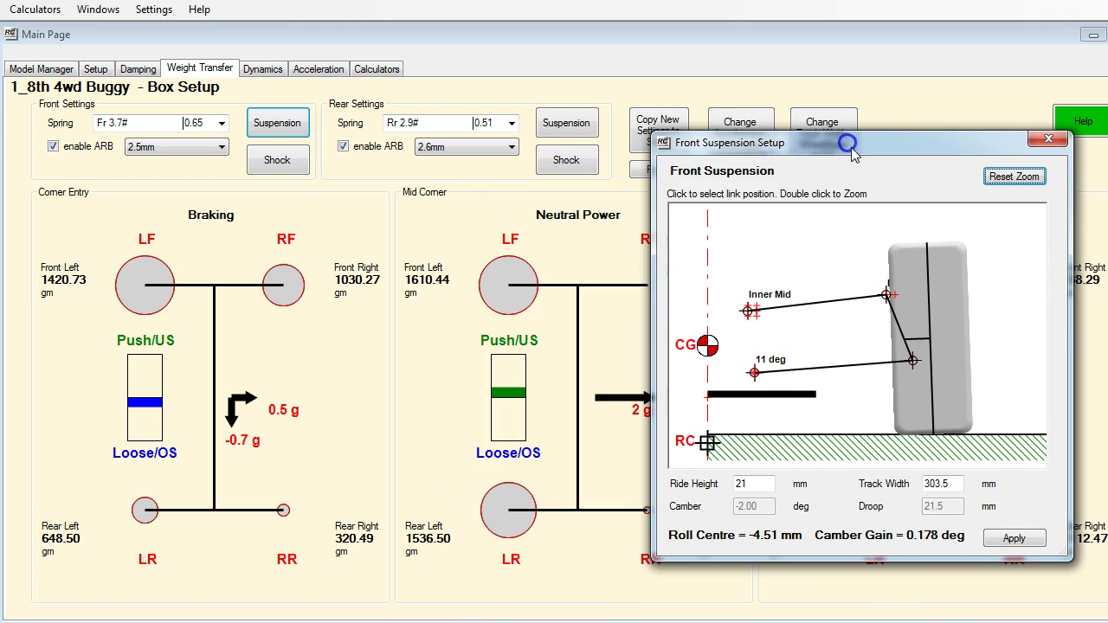
{"action": "left_click", "coordinate": [1013, 540]}
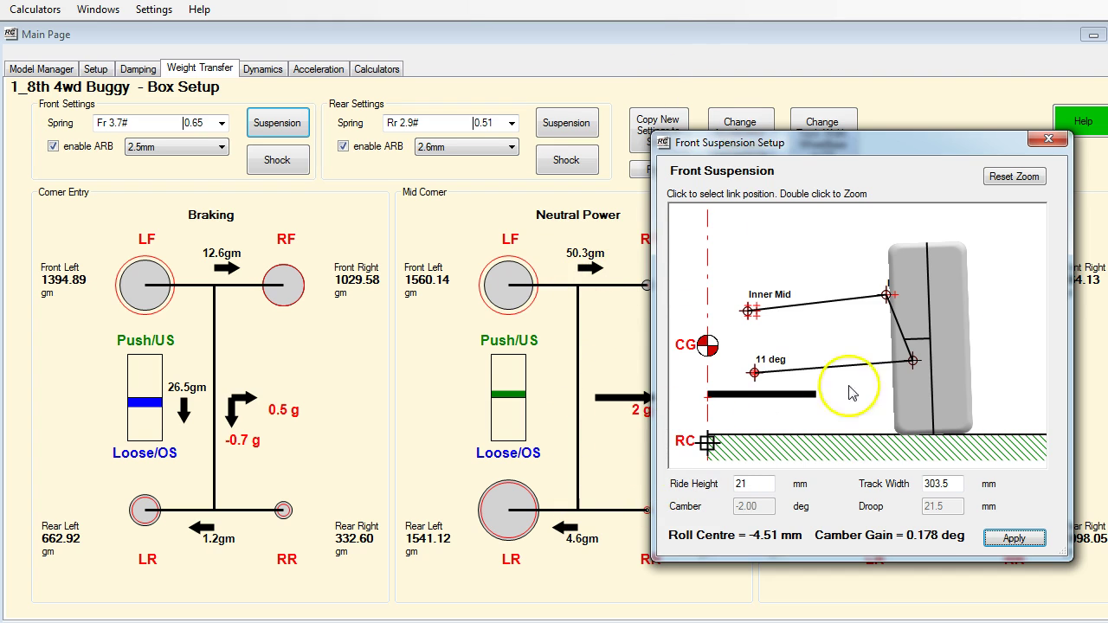
{"action": "left_click", "coordinate": [1050, 140]}
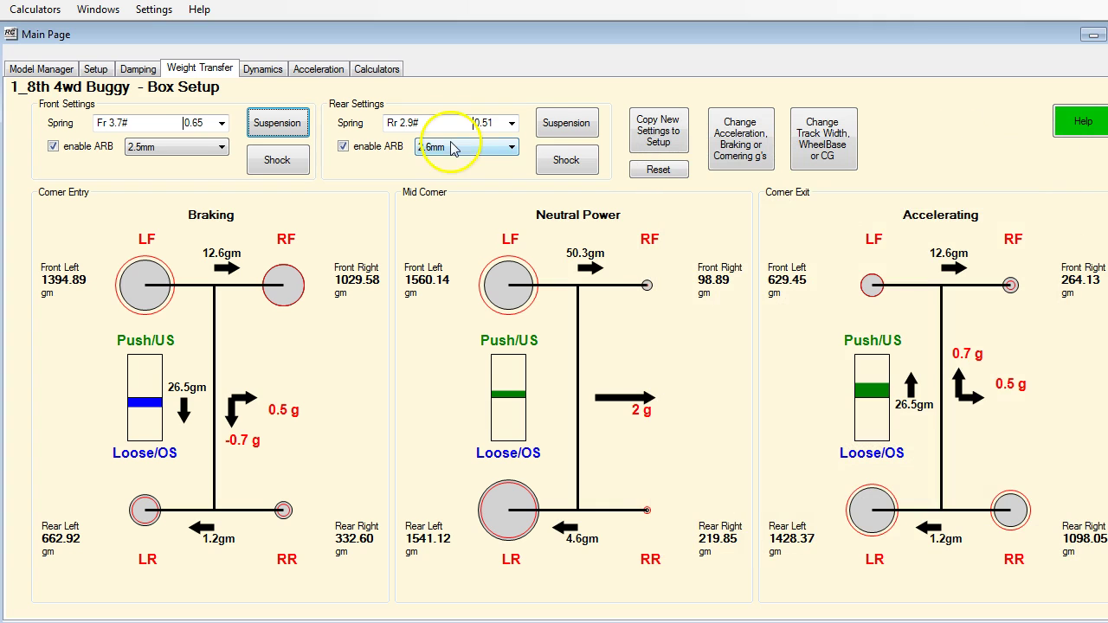
Set the rear ride height to 22 mm and apply it to the weight transfer analysis
{"action": "left_click", "coordinate": [565, 125]}
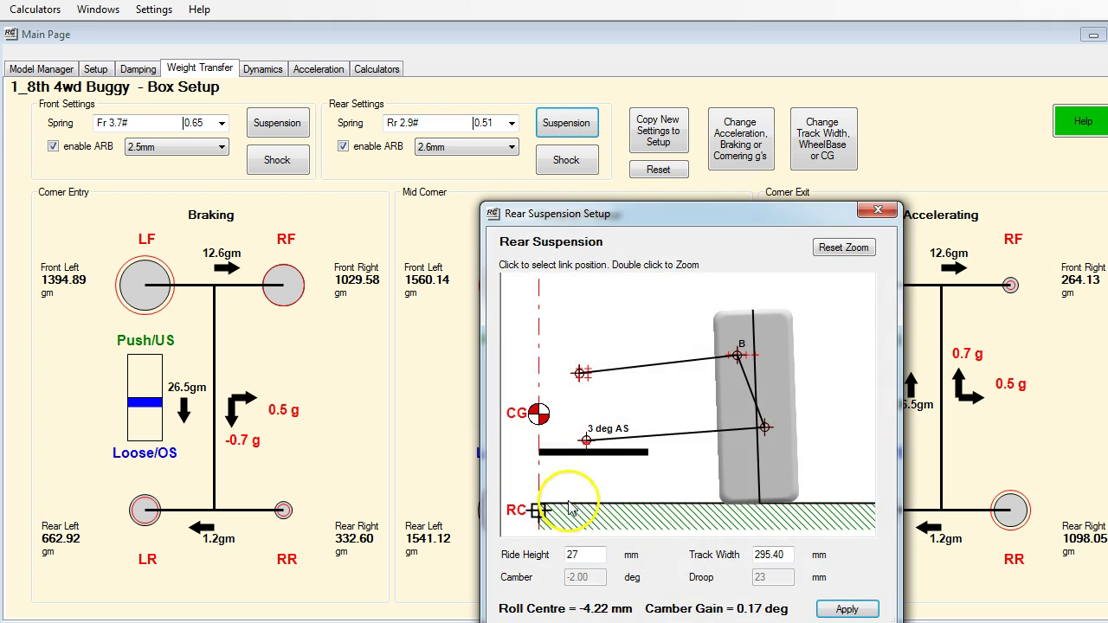
{"action": "left_click", "coordinate": [551, 561]}
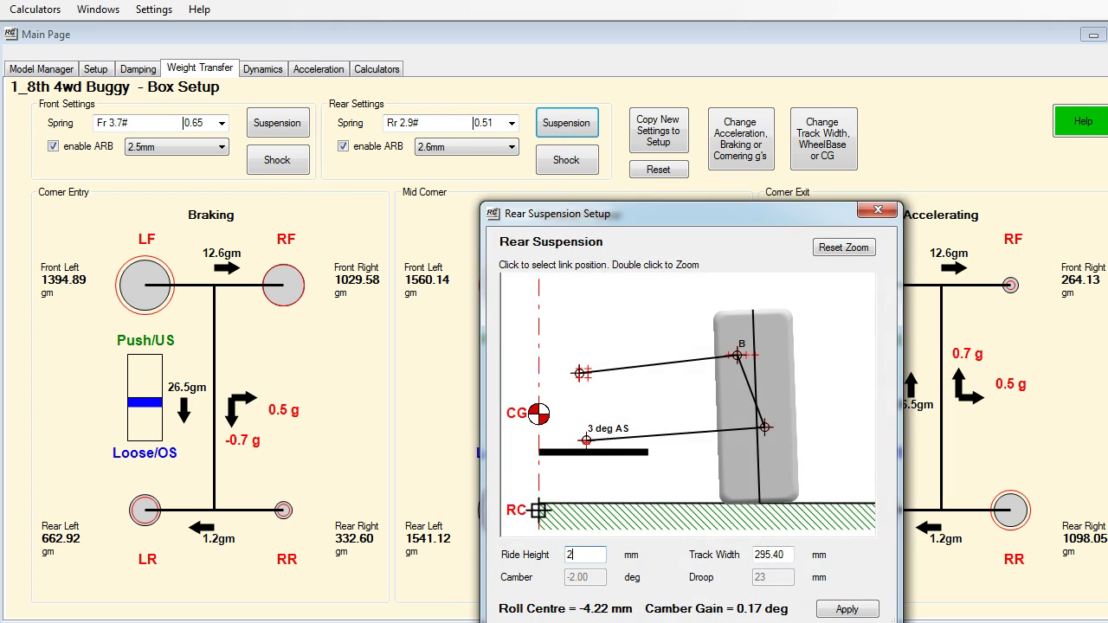
{"action": "type", "text": "22"}
{"action": "key", "text": "Tab"}
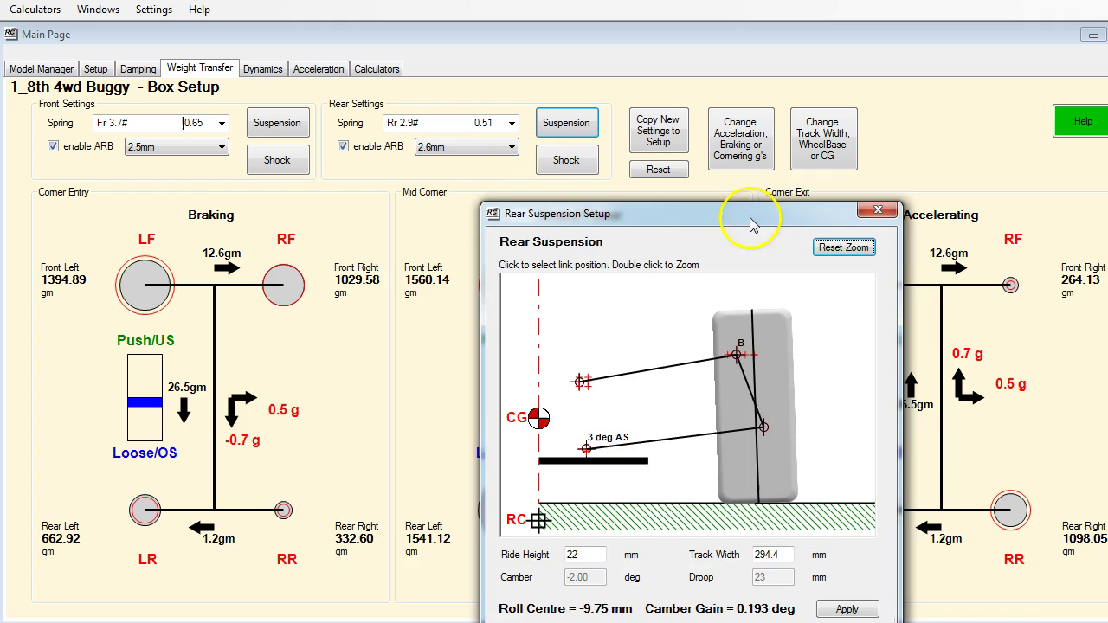
{"action": "left_click_drag", "start_coordinate": [751, 221], "coordinate": [1009, 177]}
{"action": "left_click", "coordinate": [1093, 564]}
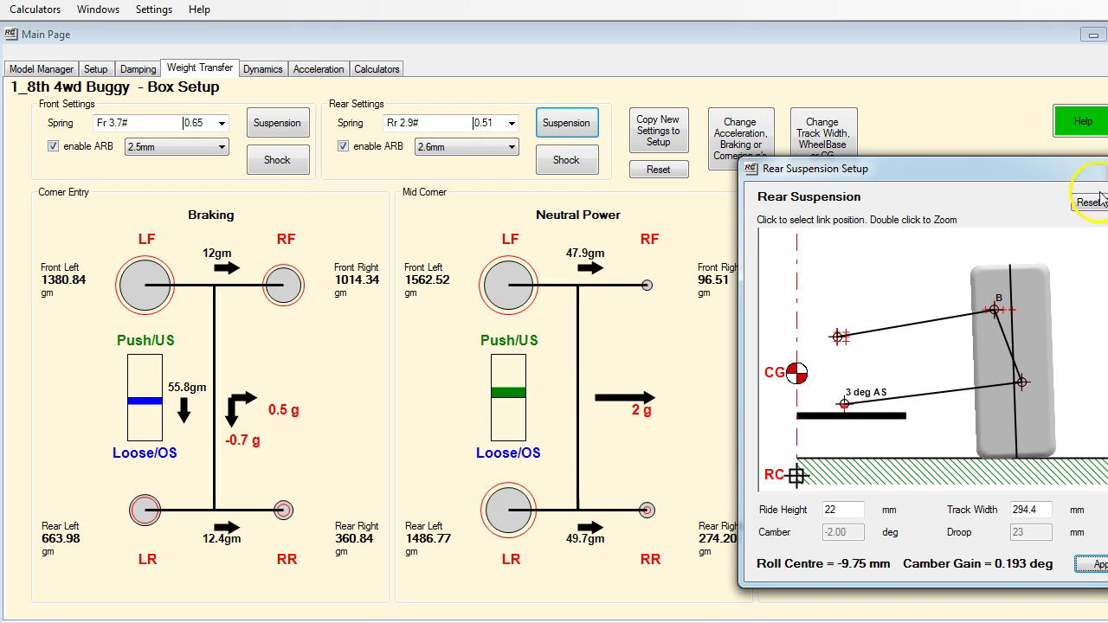
{"action": "left_click", "coordinate": [872, 237]}
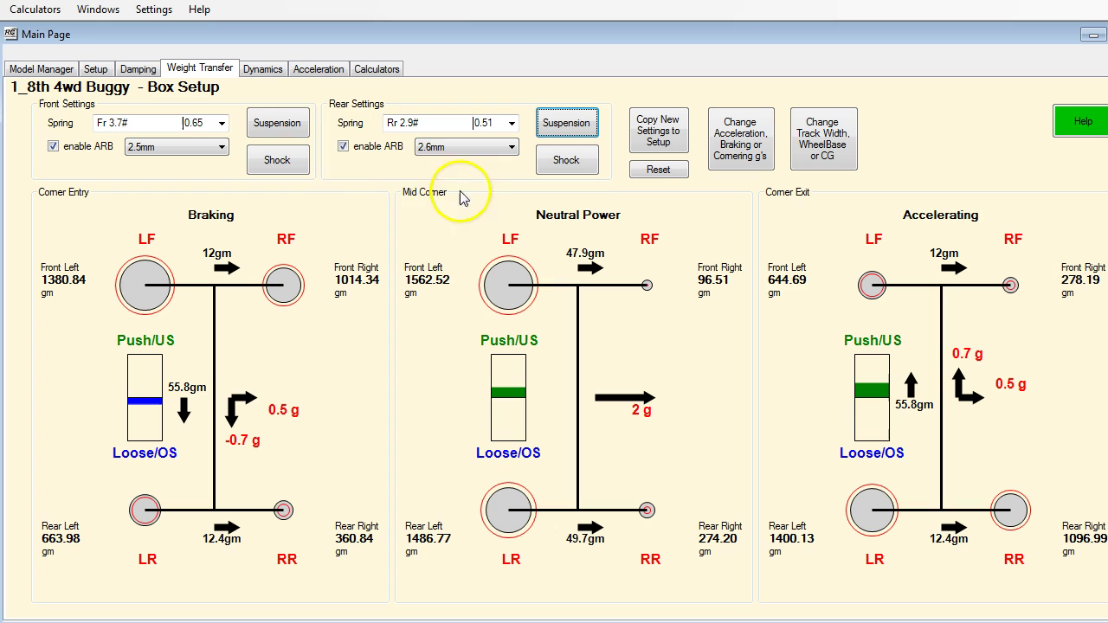
Move the inner end of the front upper link to the Inner Lower hole and apply the change
{"action": "left_click", "coordinate": [291, 125]}
{"action": "left_click_drag", "start_coordinate": [731, 221], "coordinate": [259, 154]}
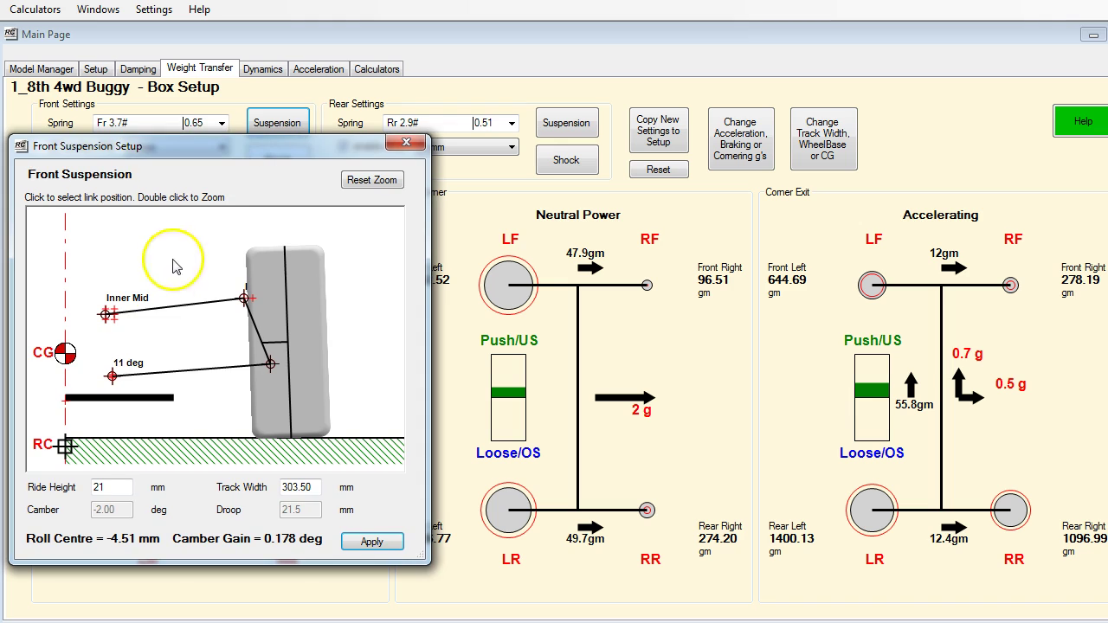
{"action": "left_click", "coordinate": [106, 322]}
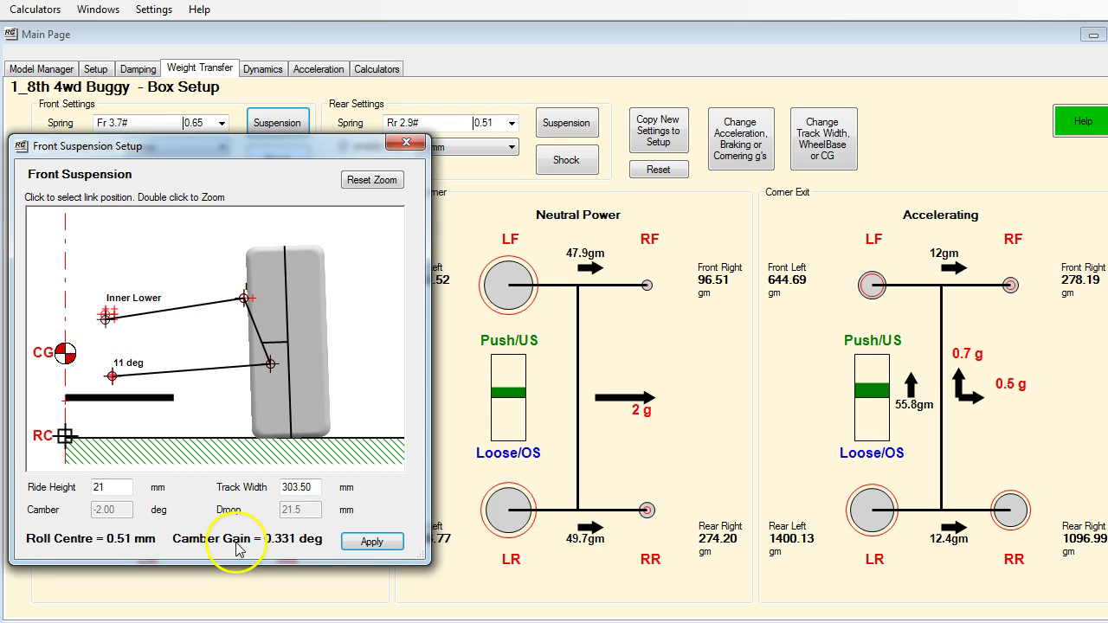
{"action": "left_click", "coordinate": [371, 543]}
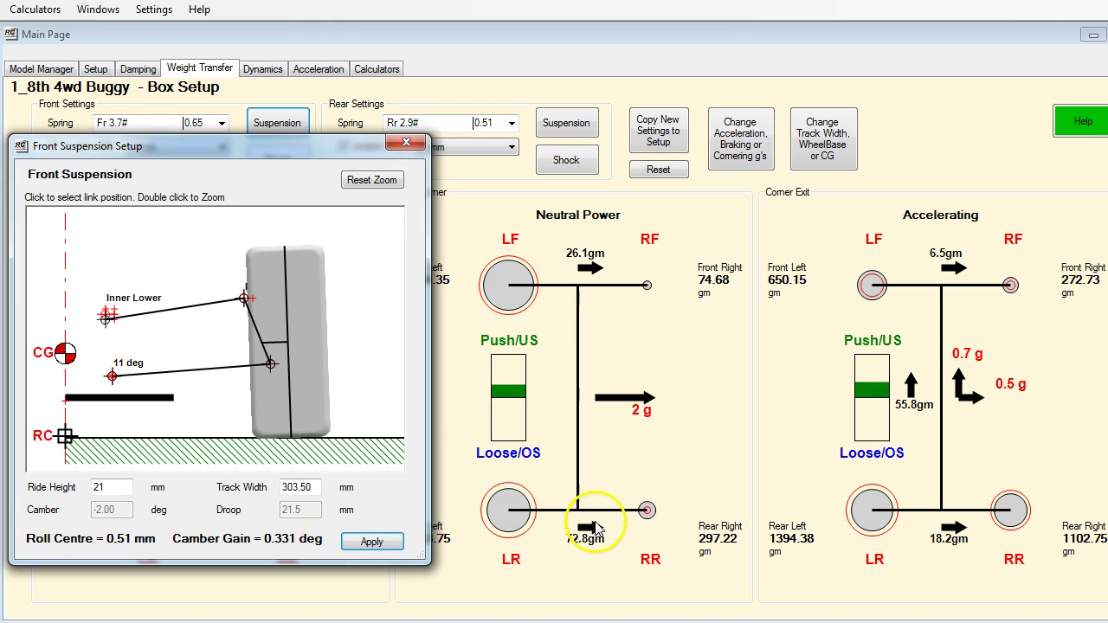
{"action": "left_click", "coordinate": [414, 142]}
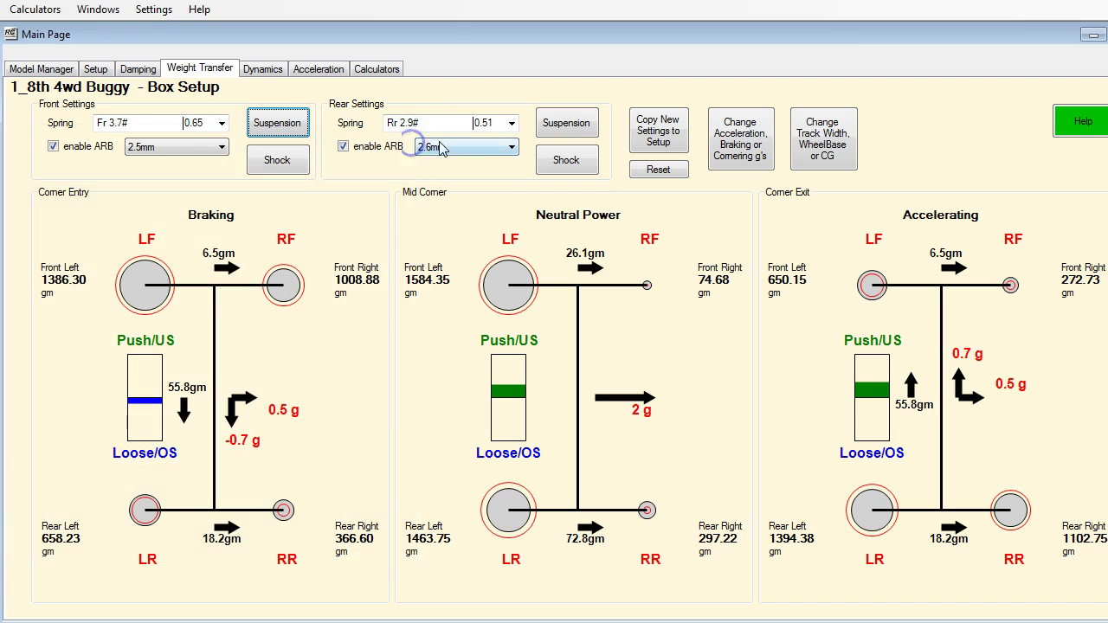
Move the inner end of the rear upper link to the lowest hole and apply the change
{"action": "left_click", "coordinate": [565, 122]}
{"action": "left_click_drag", "start_coordinate": [638, 208], "coordinate": [211, 160]}
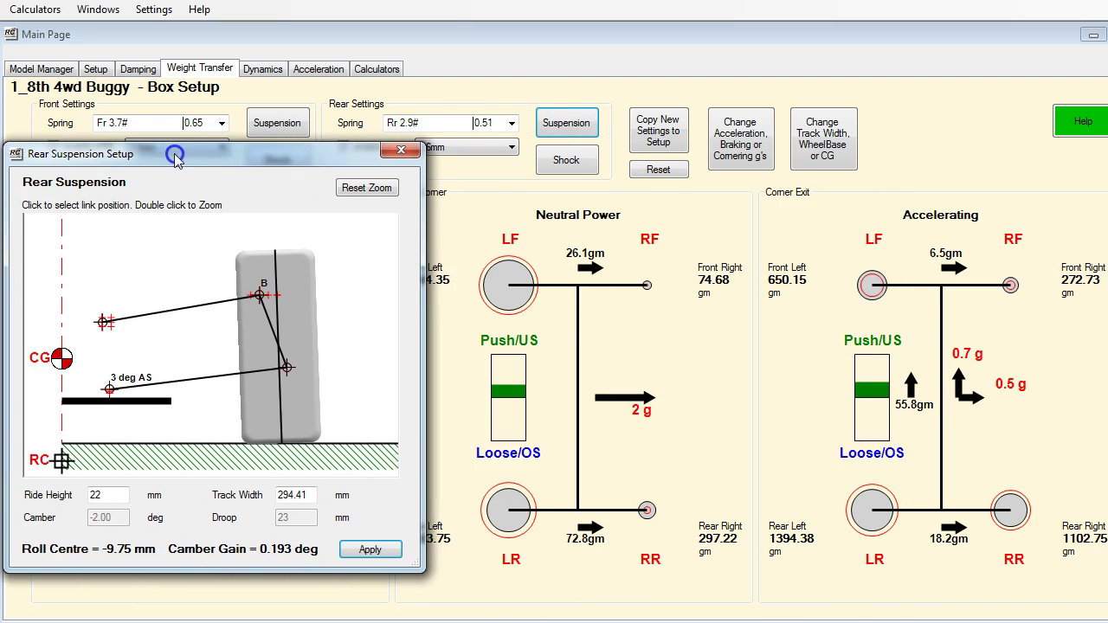
{"action": "left_click", "coordinate": [110, 325]}
{"action": "left_click", "coordinate": [376, 551]}
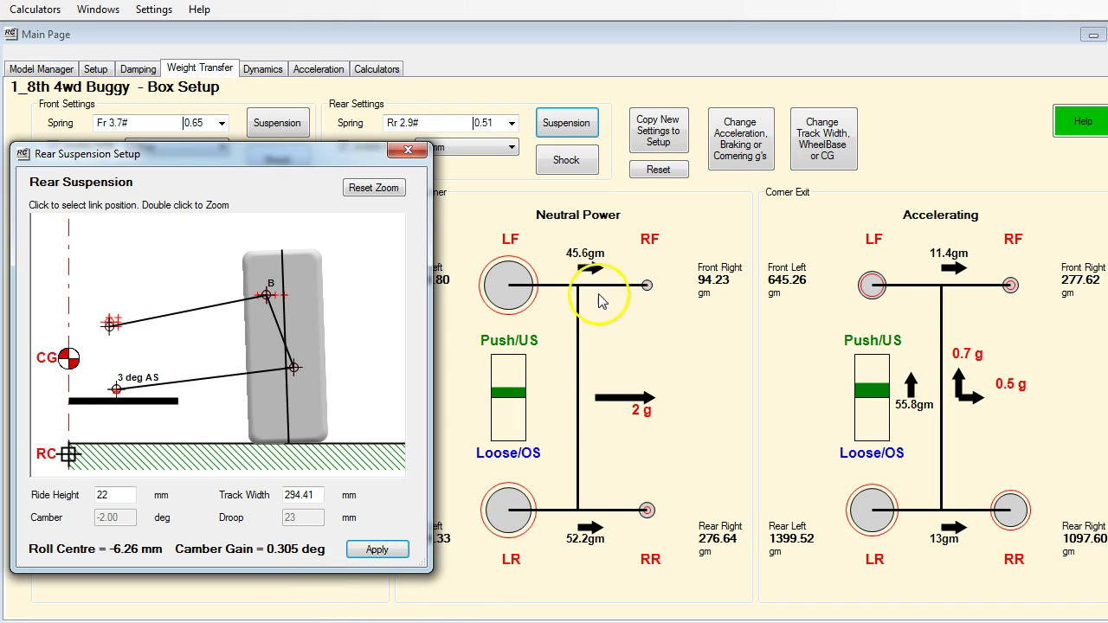
{"action": "left_click", "coordinate": [409, 152]}
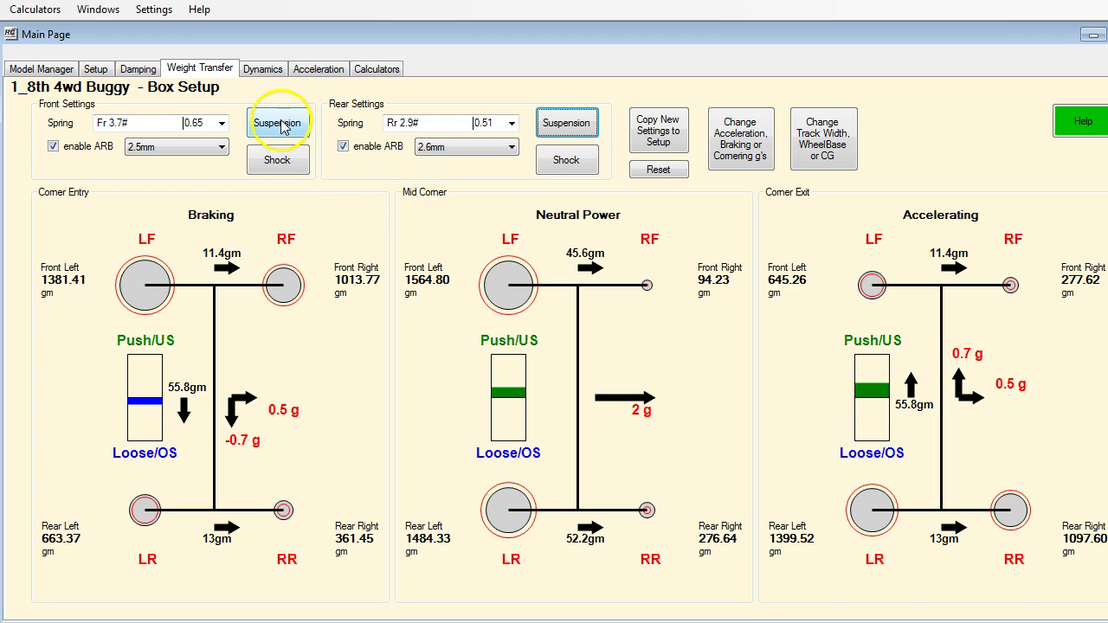
Move the front shock's upper mount to the outermost shock tower hole and apply the change
{"action": "left_click", "coordinate": [278, 163]}
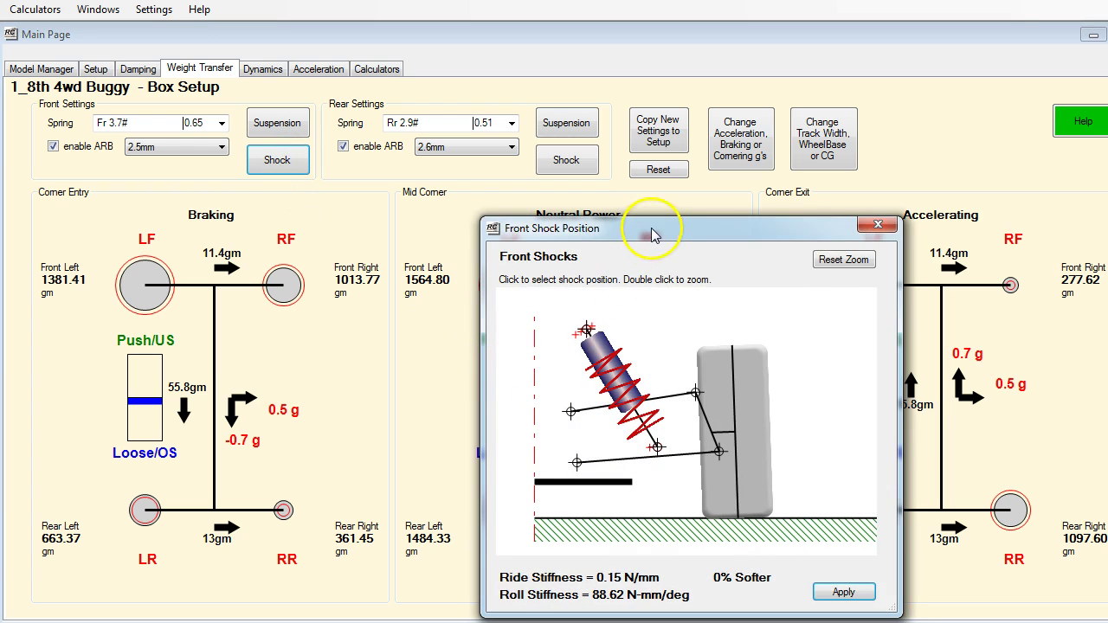
{"action": "left_click_drag", "start_coordinate": [651, 231], "coordinate": [171, 173]}
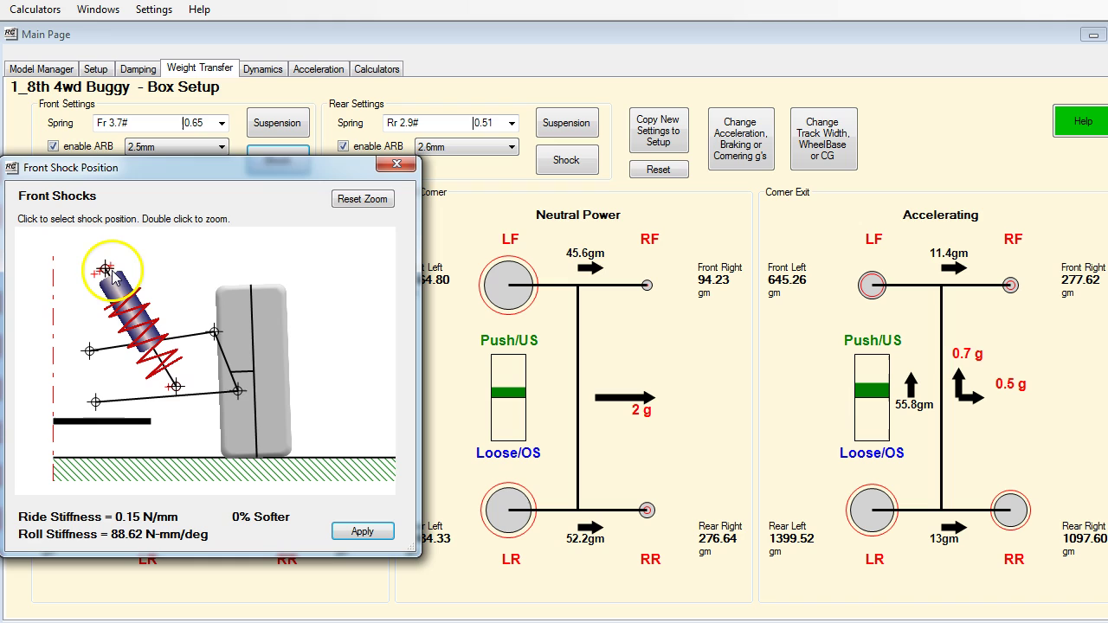
{"action": "left_click", "coordinate": [110, 266]}
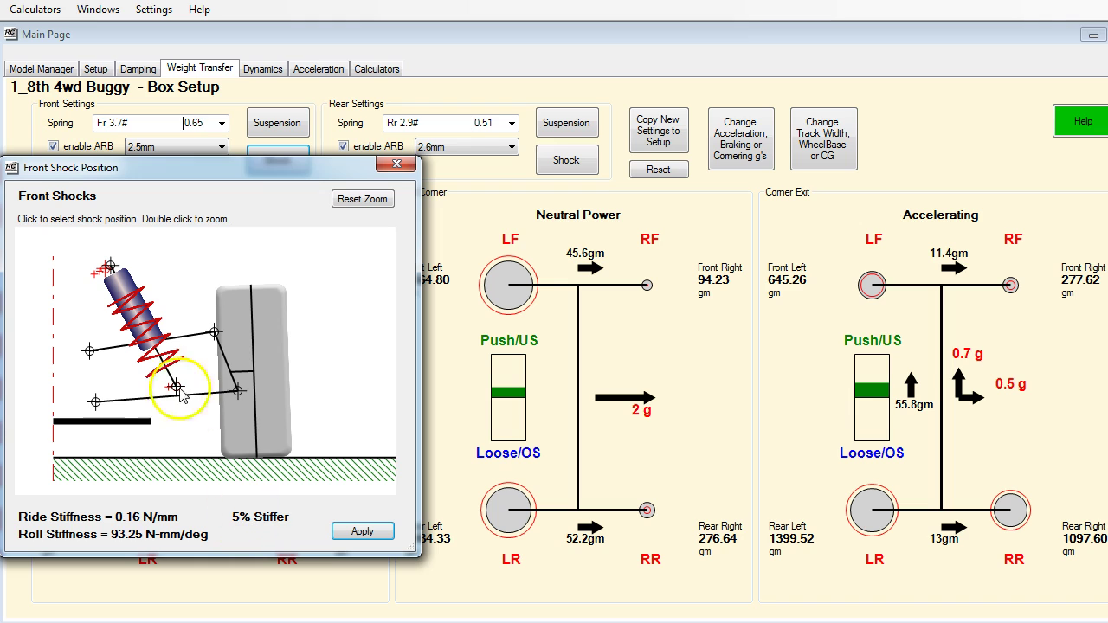
{"action": "left_click_drag", "start_coordinate": [173, 403], "coordinate": [191, 423]}
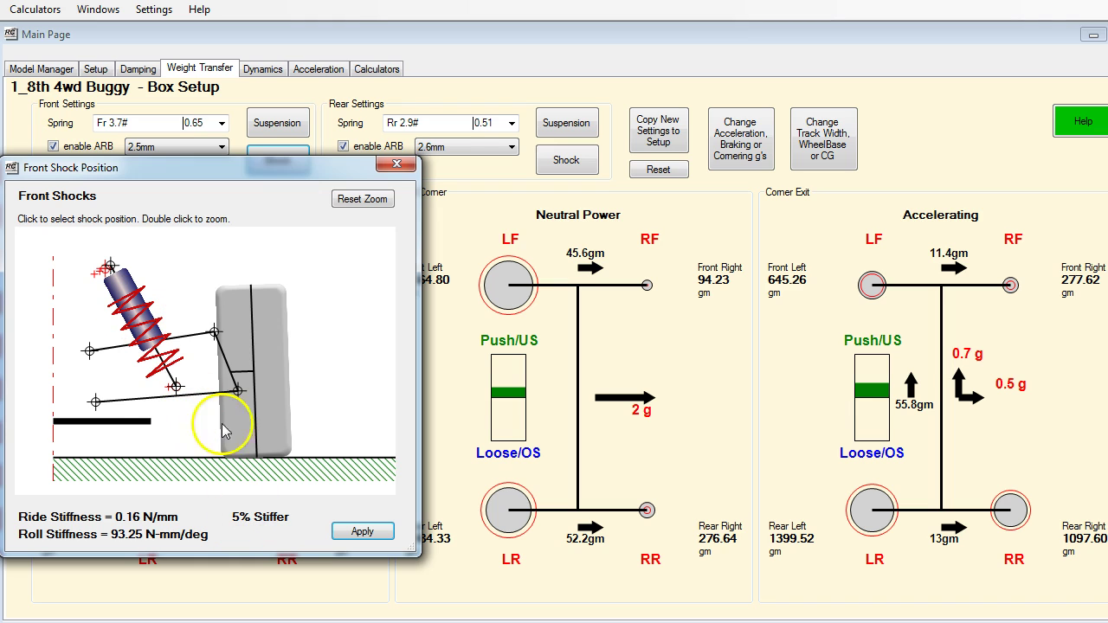
{"action": "left_click", "coordinate": [348, 531]}
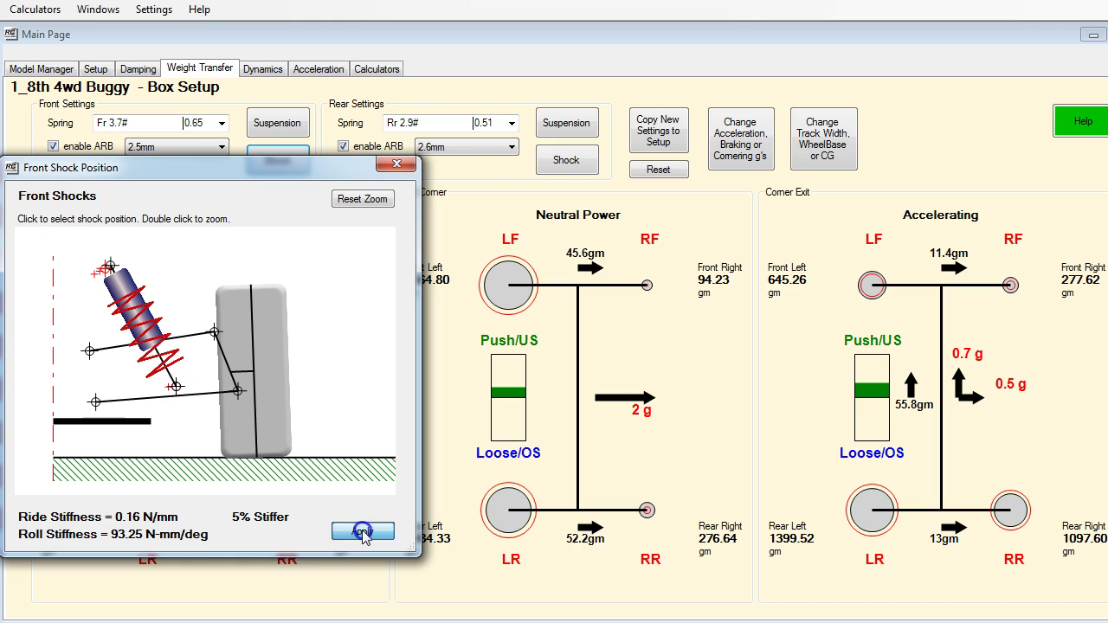
{"action": "left_click", "coordinate": [397, 164]}
Move the rear shock's upper mount to the outermost shock tower hole and apply the change
{"action": "left_click", "coordinate": [567, 161]}
{"action": "left_click_drag", "start_coordinate": [649, 240], "coordinate": [170, 180]}
{"action": "left_click", "coordinate": [138, 245]}
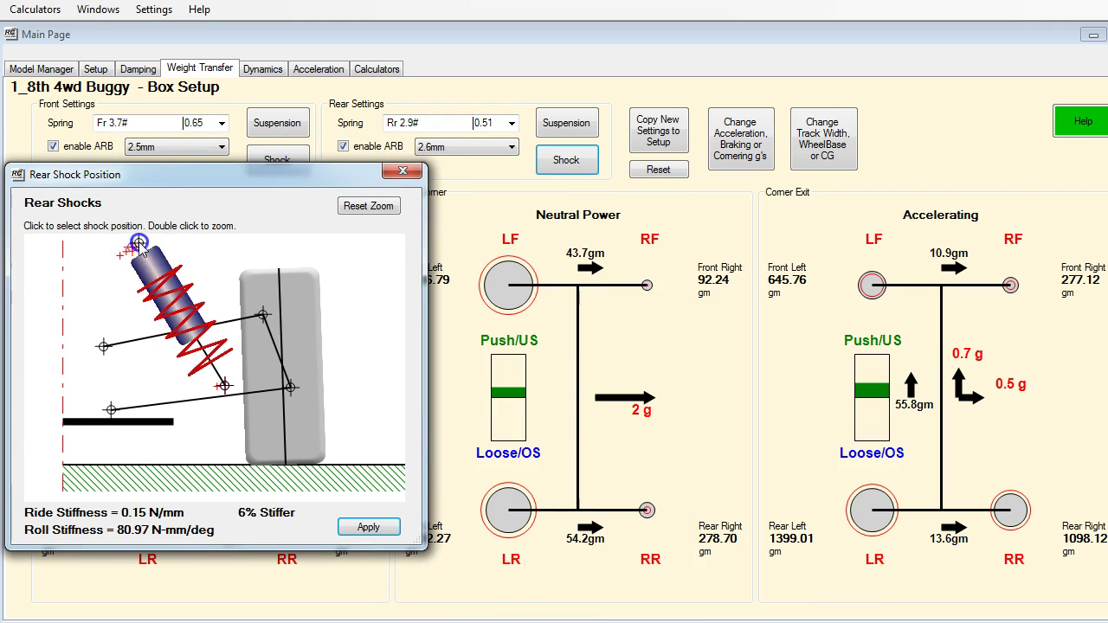
{"action": "left_click", "coordinate": [369, 528]}
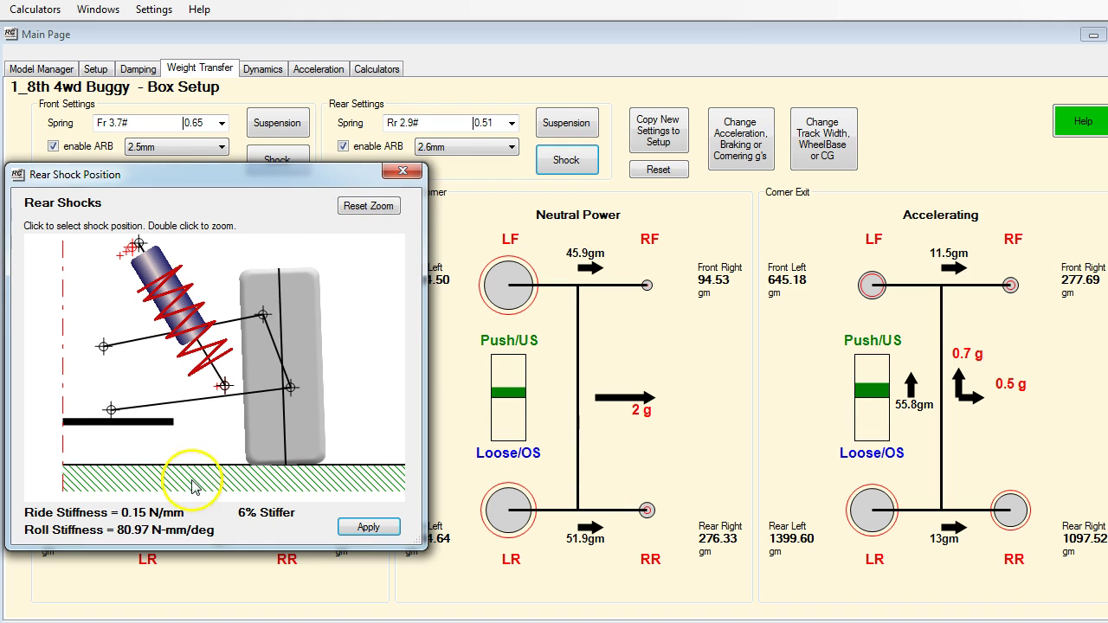
{"action": "left_click", "coordinate": [399, 172]}
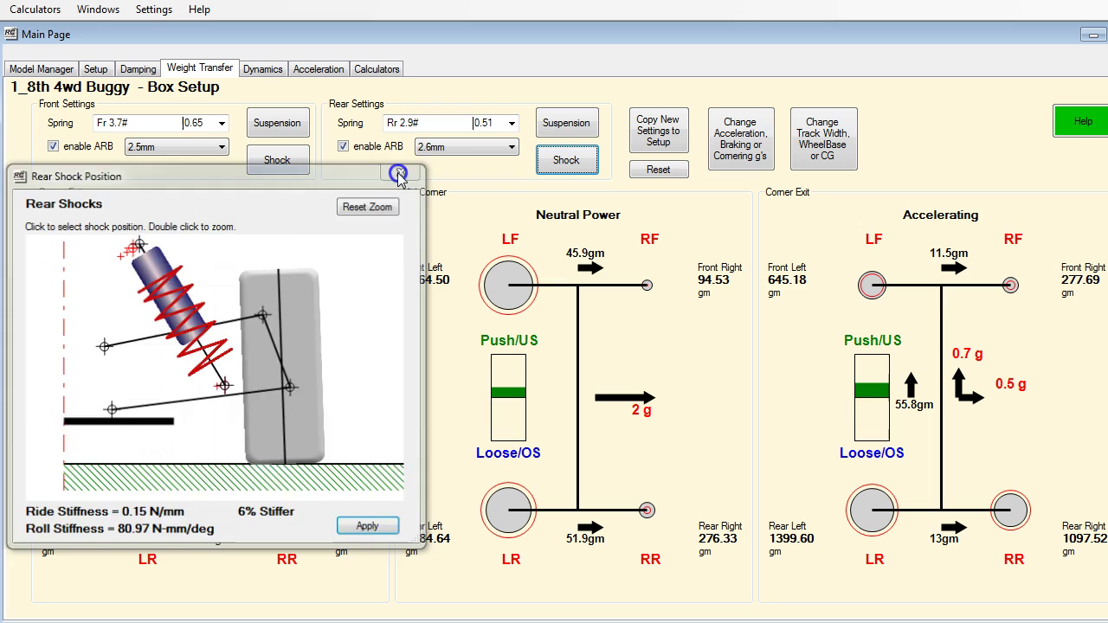
Fit the Rr 3.3# springs at the rear and the Fr 4.2# springs at the front for the weight transfer comparison
{"action": "left_click", "coordinate": [512, 123]}
{"action": "left_click", "coordinate": [410, 179]}
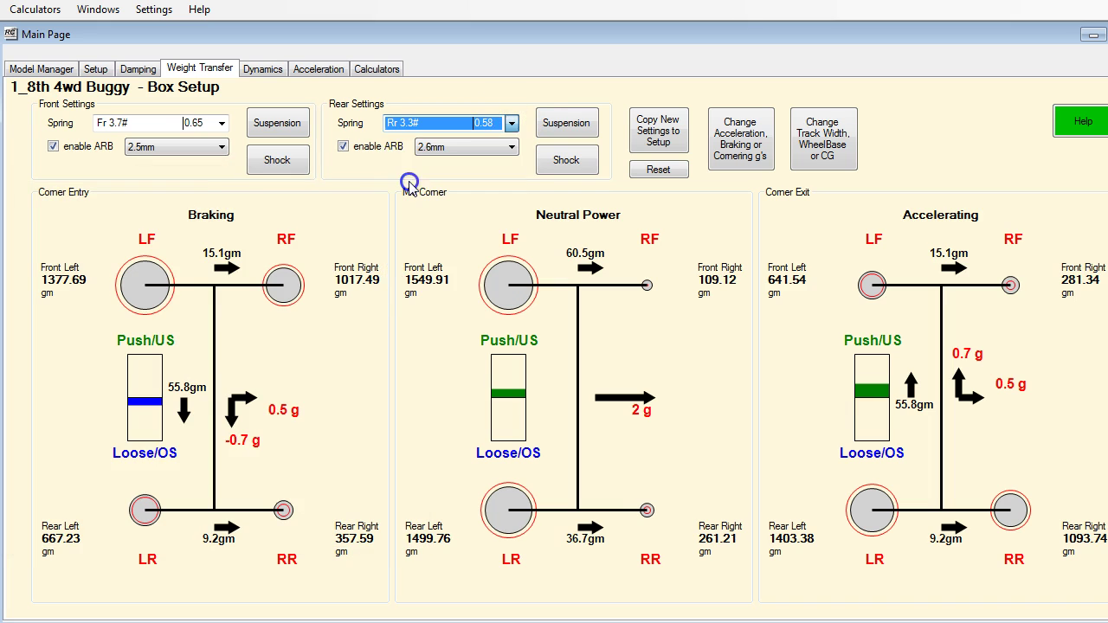
{"action": "left_click", "coordinate": [222, 125]}
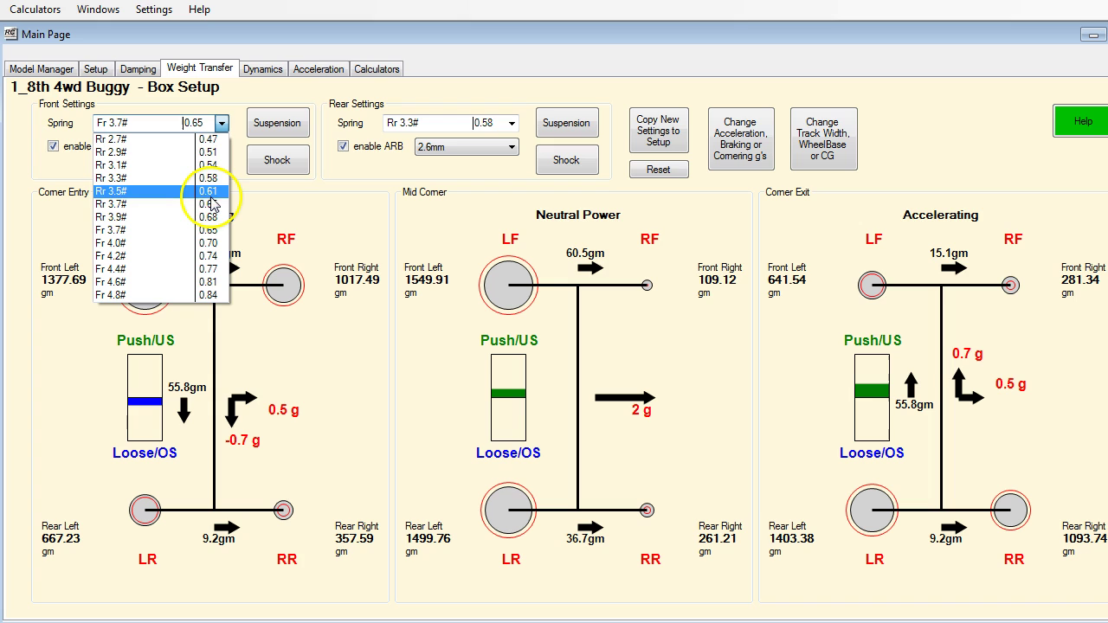
{"action": "left_click", "coordinate": [203, 258]}
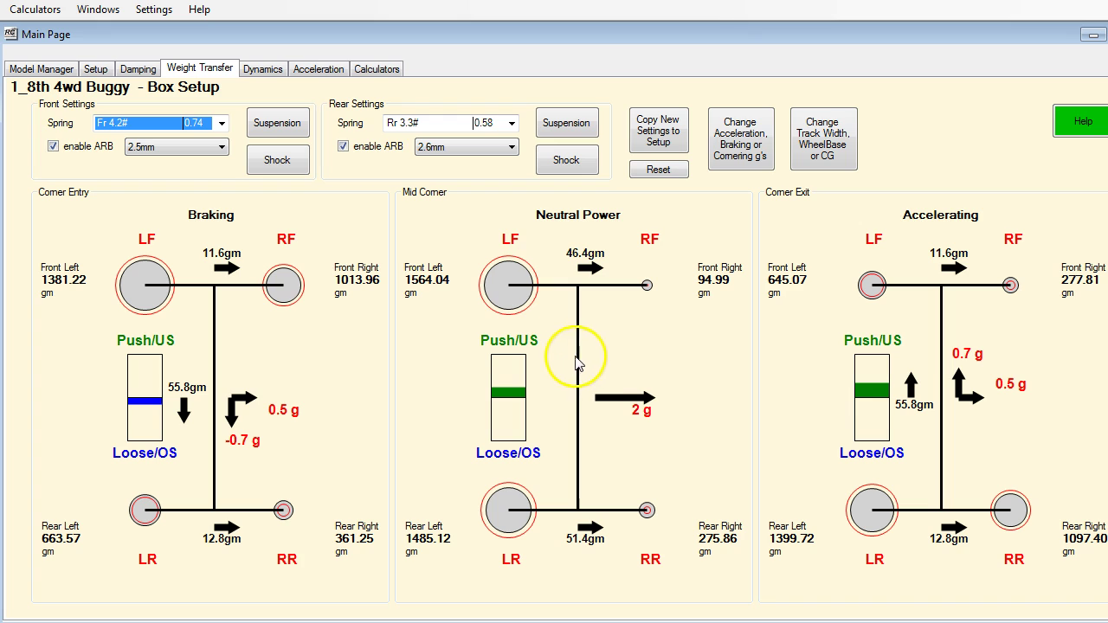
Try a 2.6mm anti-roll bar at the front and a 2.8mm anti-roll bar at the rear in the weight transfer analysis
{"action": "left_click", "coordinate": [220, 147]}
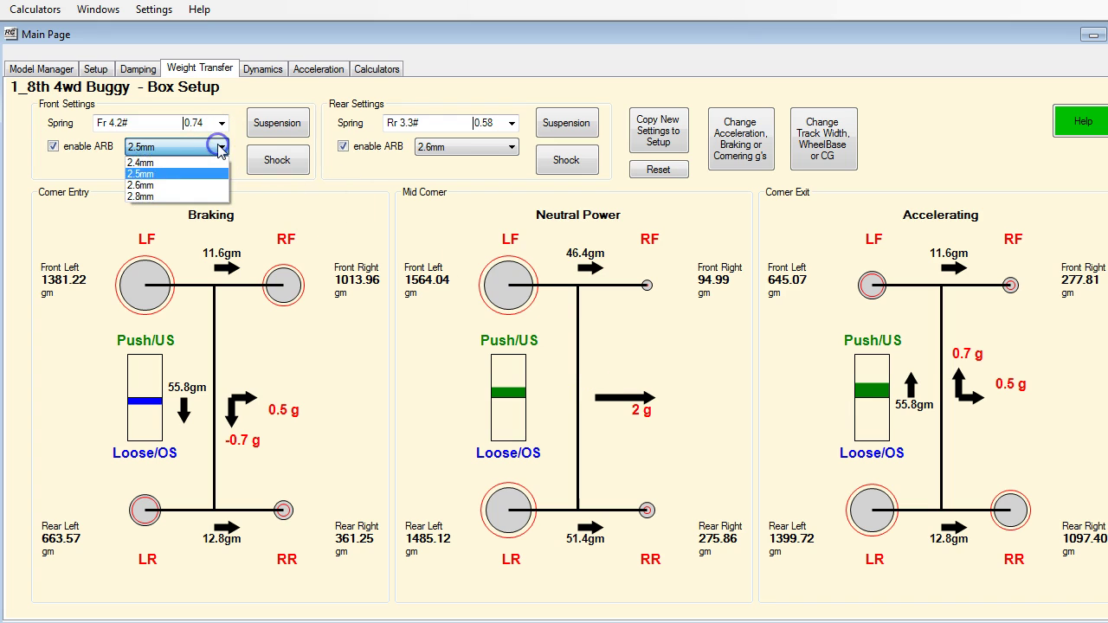
{"action": "left_click", "coordinate": [154, 189]}
{"action": "left_click", "coordinate": [446, 146]}
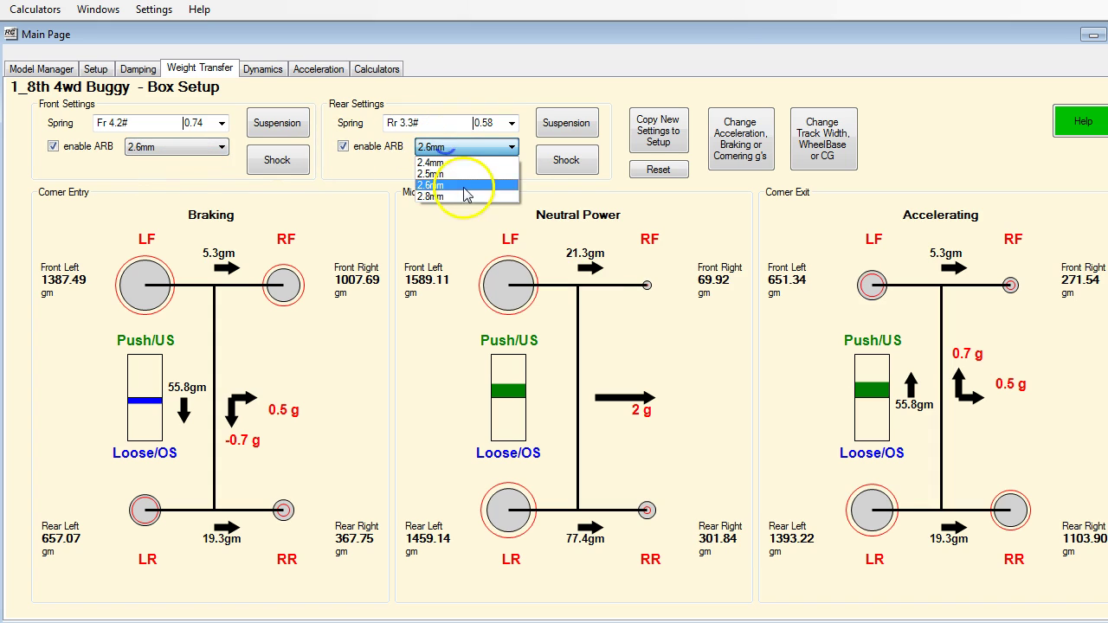
{"action": "left_click", "coordinate": [453, 197]}
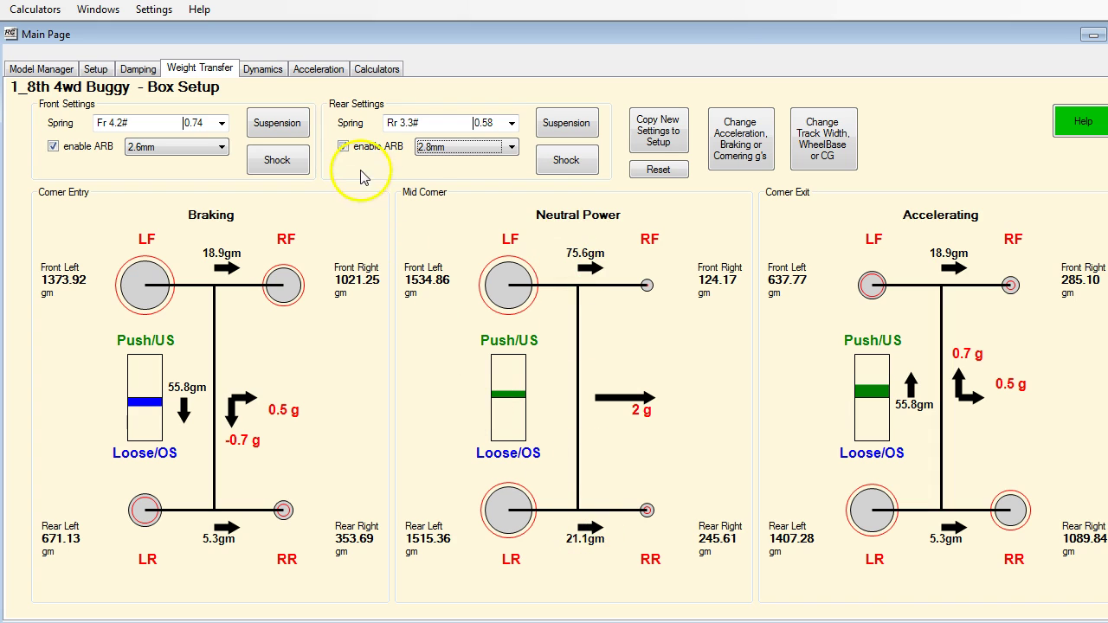
Change the anti-roll bars to 2.6mm at the rear and 2.5mm at the front in the weight transfer analysis
{"action": "left_click", "coordinate": [431, 150]}
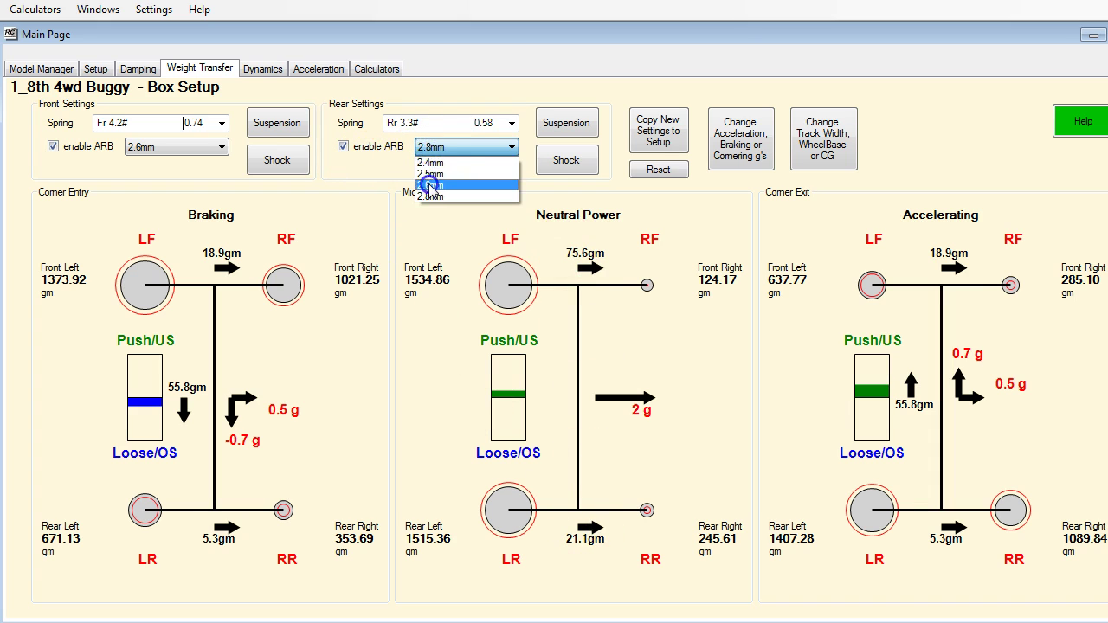
{"action": "left_click", "coordinate": [430, 181]}
{"action": "left_click", "coordinate": [214, 149]}
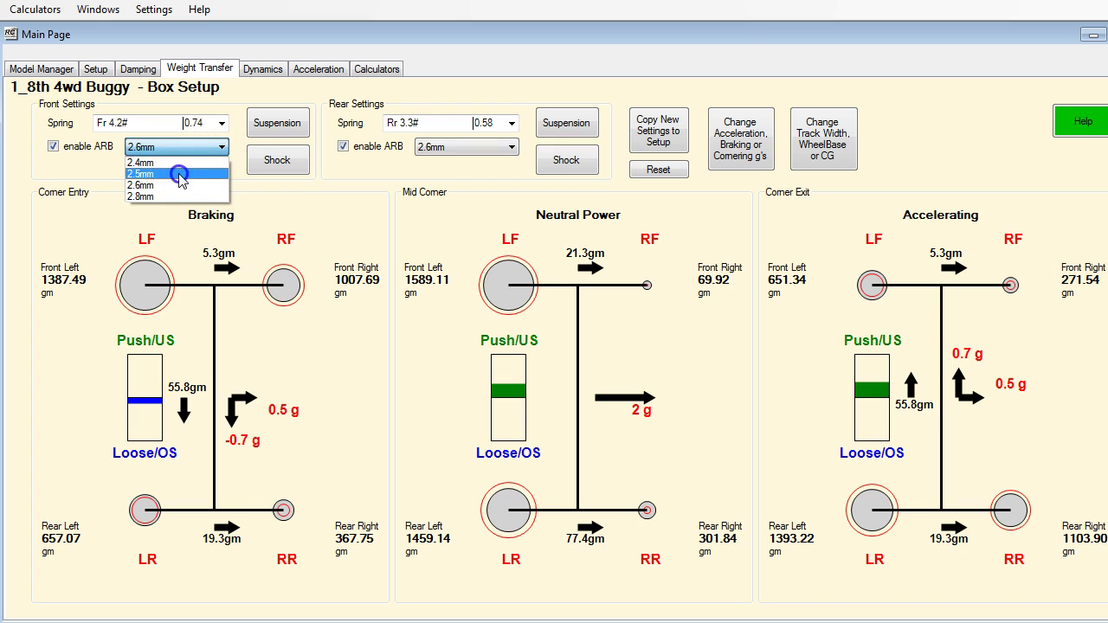
{"action": "left_click", "coordinate": [173, 177]}
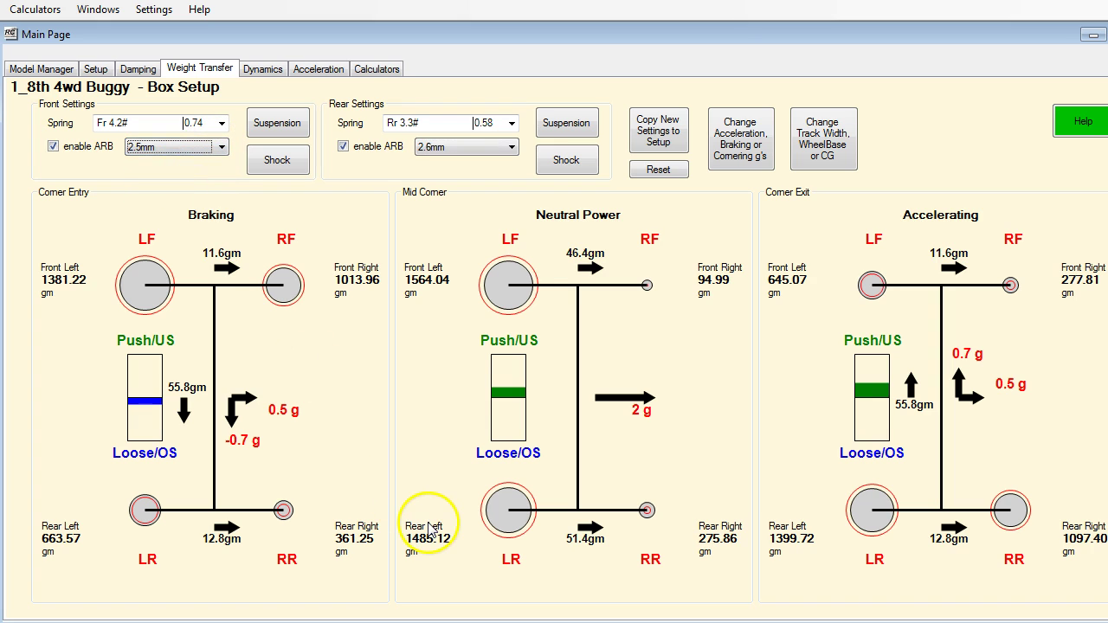
Copy the new spring, anti-roll bar and suspension settings into a newly created setup, leaving the current setup alone
{"action": "left_click", "coordinate": [660, 128]}
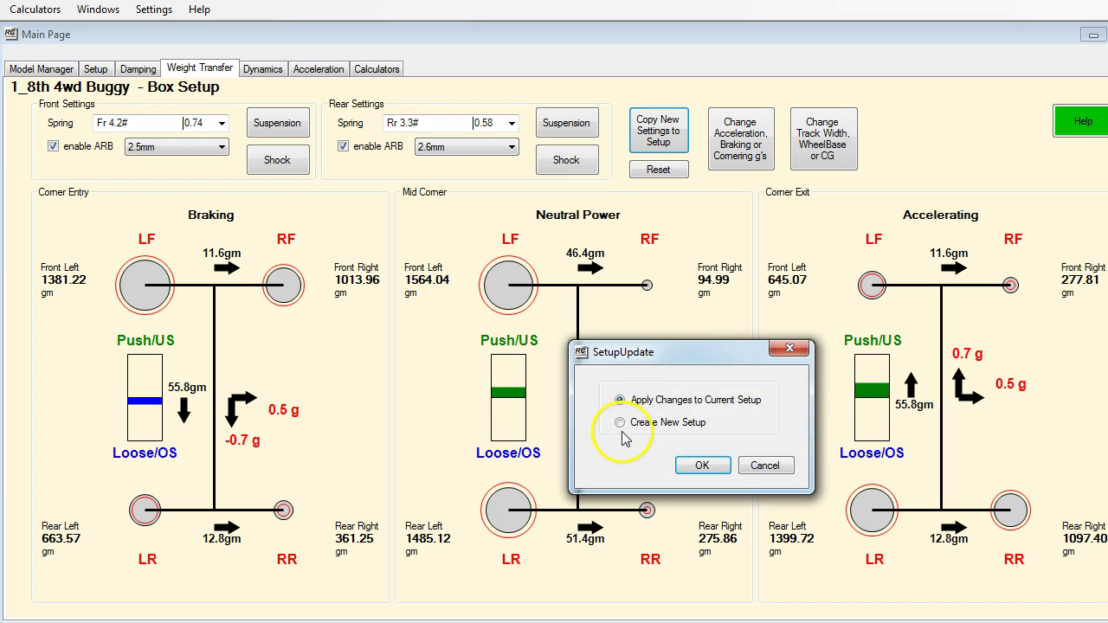
{"action": "left_click", "coordinate": [621, 422]}
{"action": "left_click", "coordinate": [702, 465]}
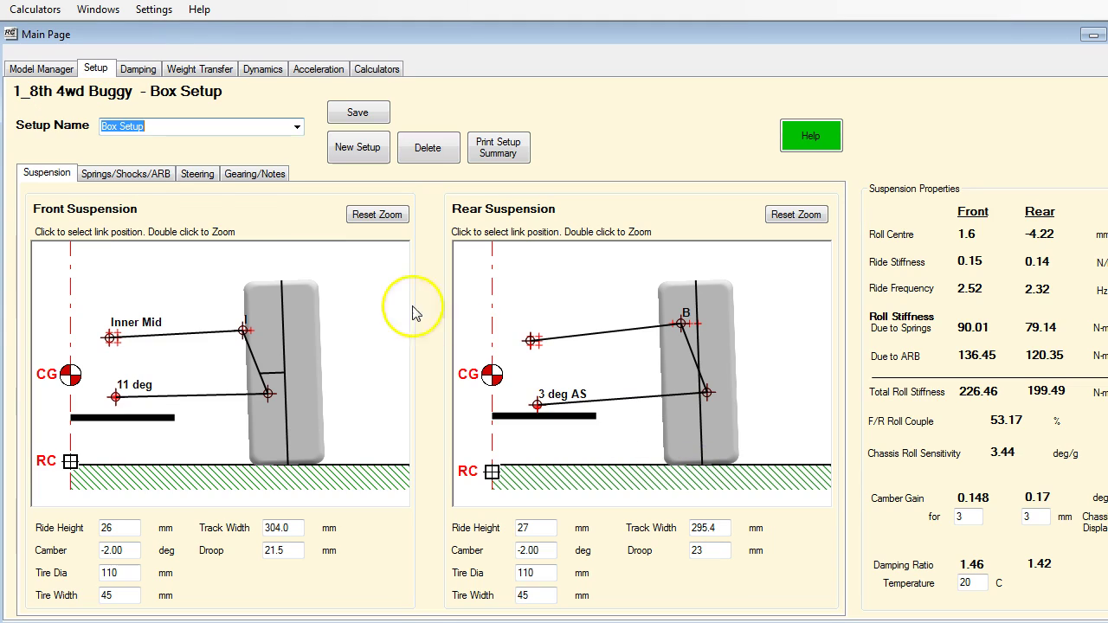
Load the copied setup Box Setup(1), rename it Stiffer and save it
{"action": "left_click", "coordinate": [296, 127]}
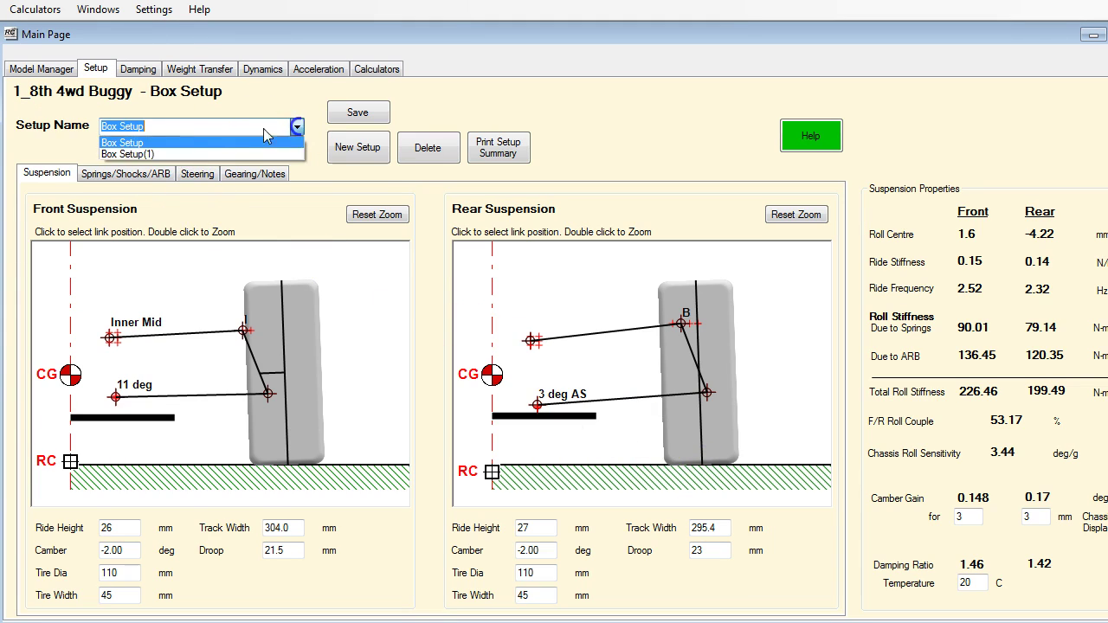
{"action": "left_click", "coordinate": [174, 153]}
{"action": "left_click", "coordinate": [169, 126]}
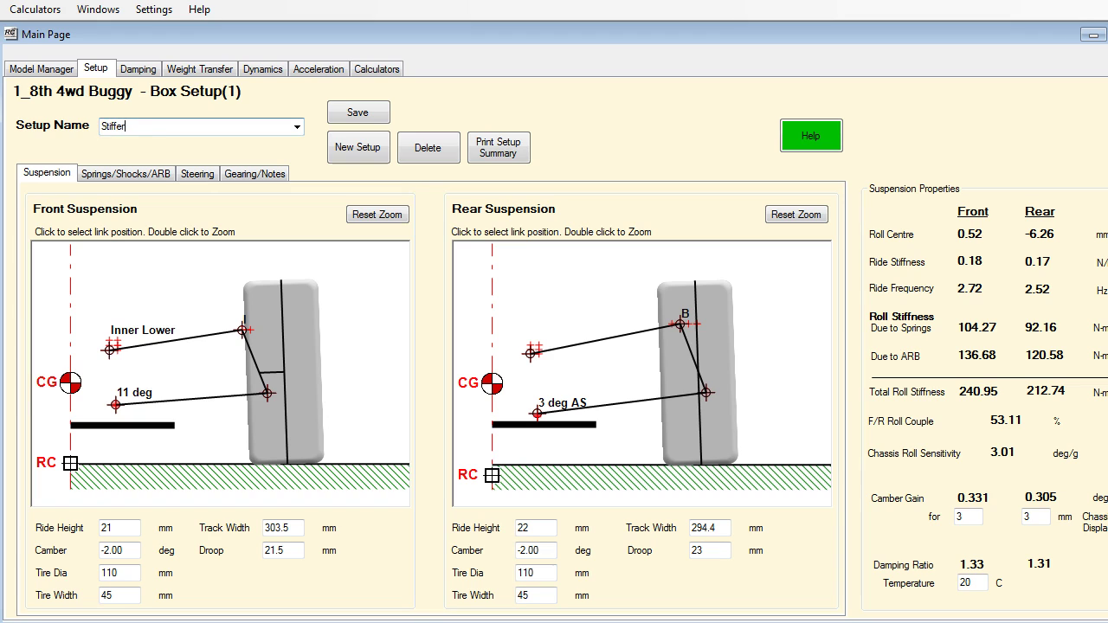
{"action": "left_click", "coordinate": [358, 112]}
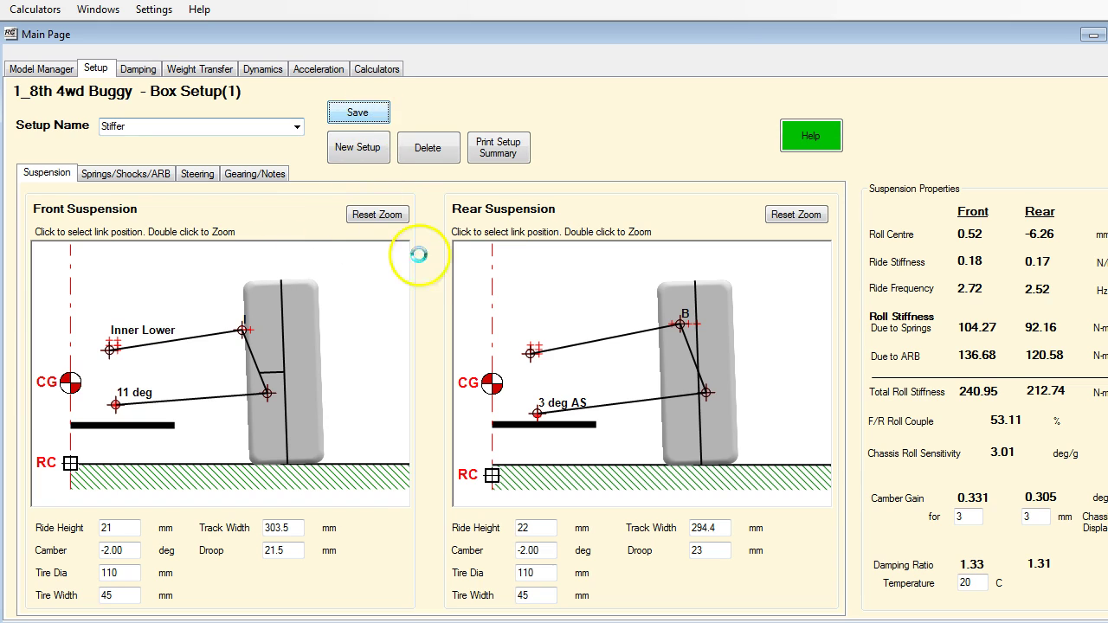
Compare the suspension properties of Box Setup and Stiffer, including chassis roll sensitivity and F/R roll couple, ending on Stiffer
{"action": "left_click", "coordinate": [297, 126]}
{"action": "left_click", "coordinate": [266, 143]}
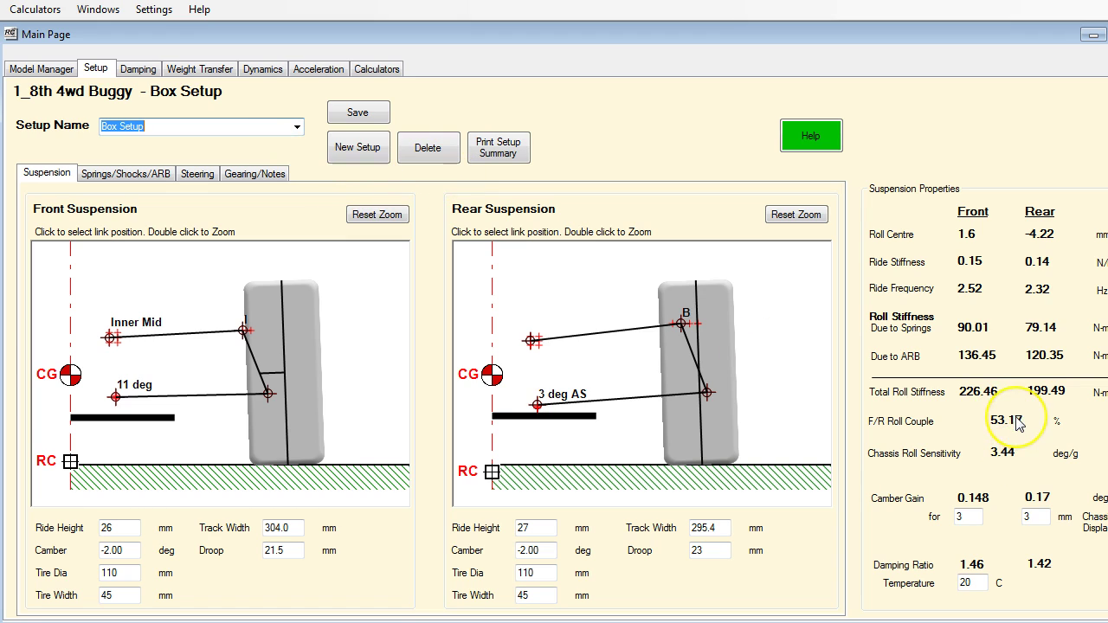
{"action": "left_click", "coordinate": [296, 126]}
{"action": "left_click", "coordinate": [159, 155]}
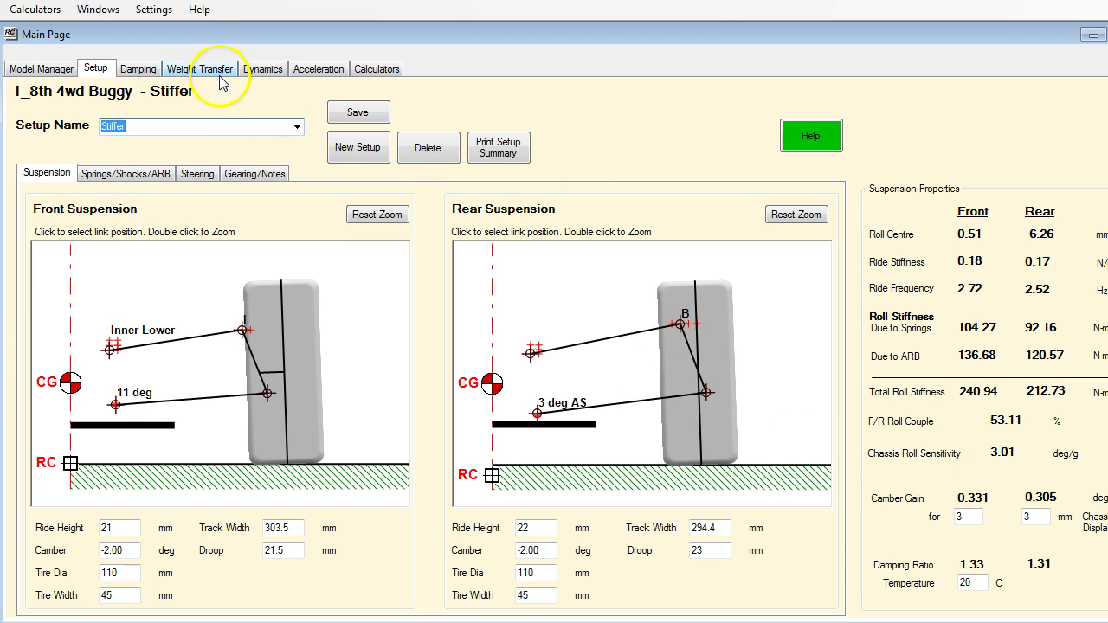
Compare the rear suspension's Camber vs Lateral g graph for the Stiffer setup with that of Box Setup
{"action": "left_click", "coordinate": [263, 71]}
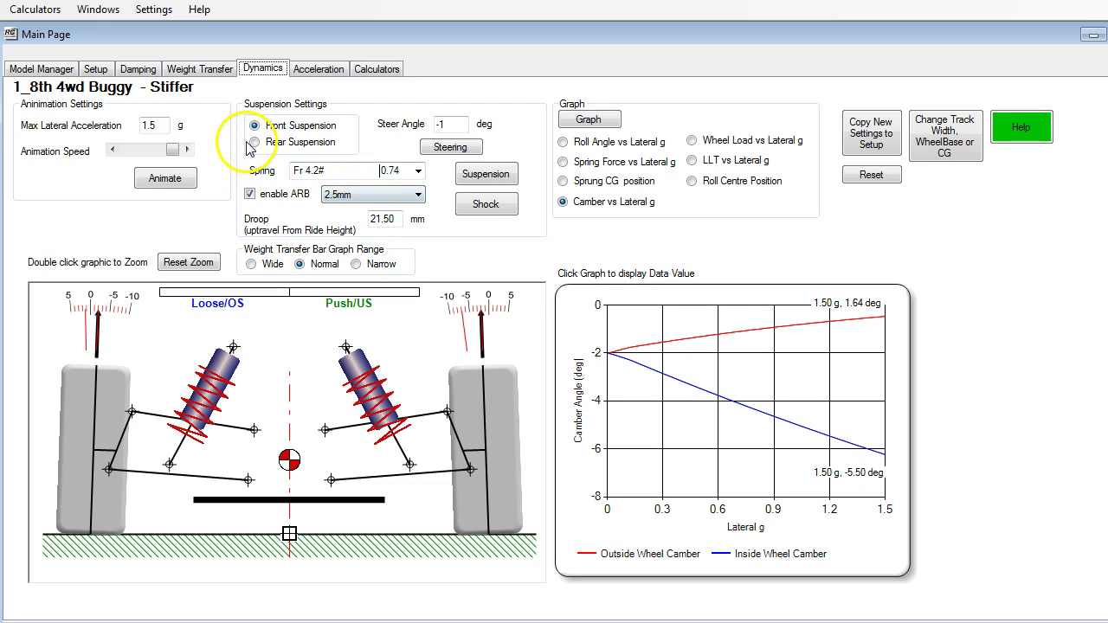
{"action": "left_click", "coordinate": [253, 142]}
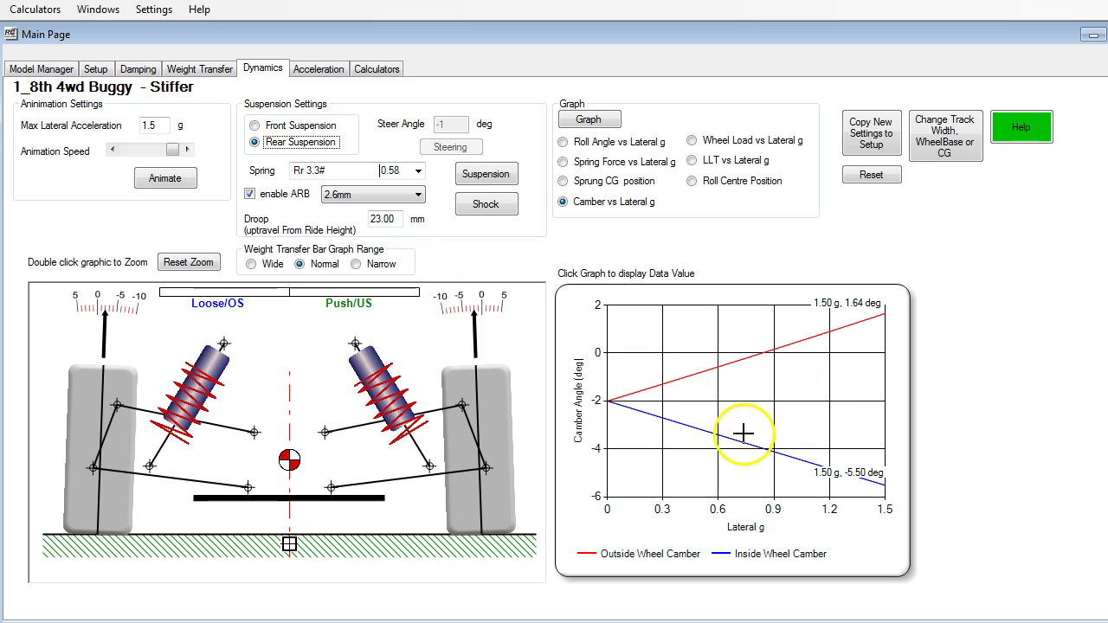
{"action": "left_click", "coordinate": [96, 70]}
{"action": "left_click", "coordinate": [294, 127]}
{"action": "left_click", "coordinate": [149, 143]}
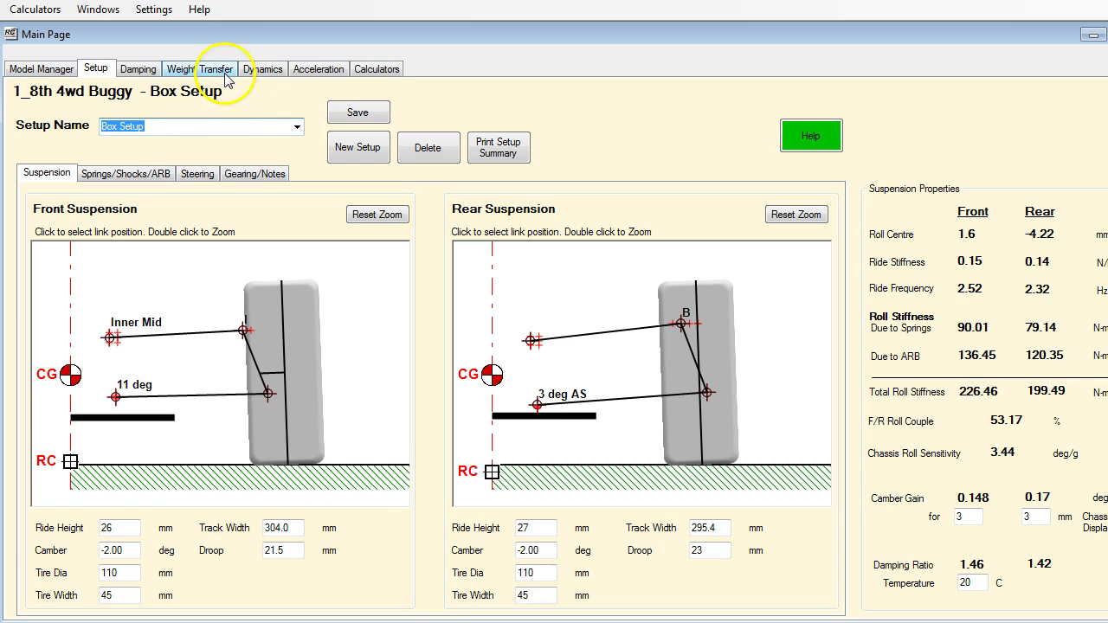
{"action": "left_click", "coordinate": [269, 70]}
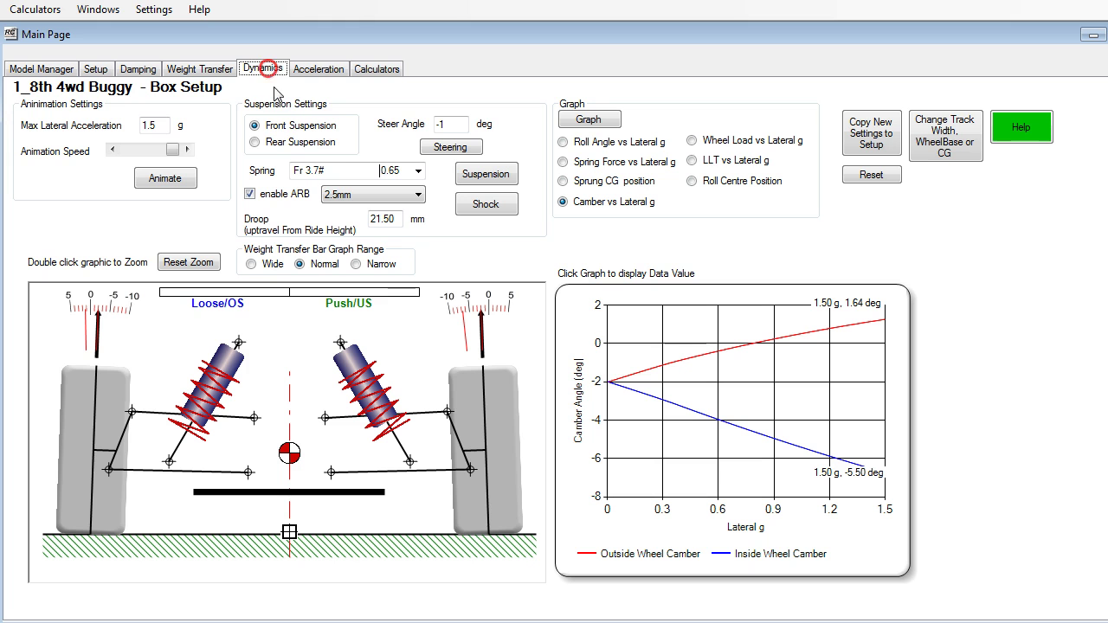
{"action": "left_click", "coordinate": [255, 142]}
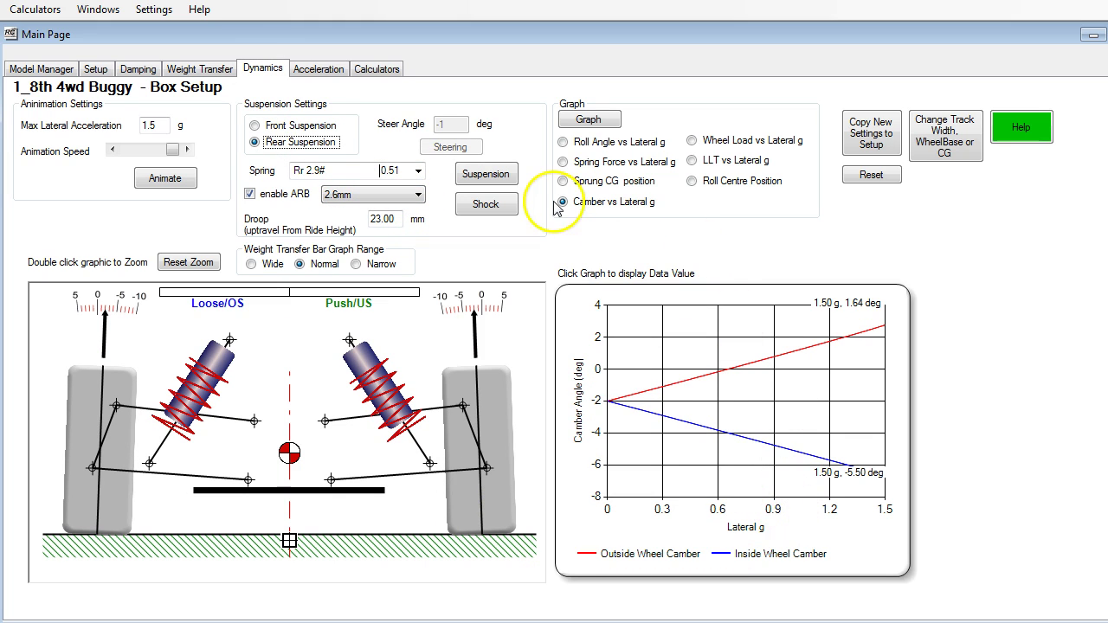
Examine Box Setup's Roll Angle vs Lateral g graph, and read its rear outside and inside wheel camber at about 1.5 g
{"action": "left_click", "coordinate": [563, 142]}
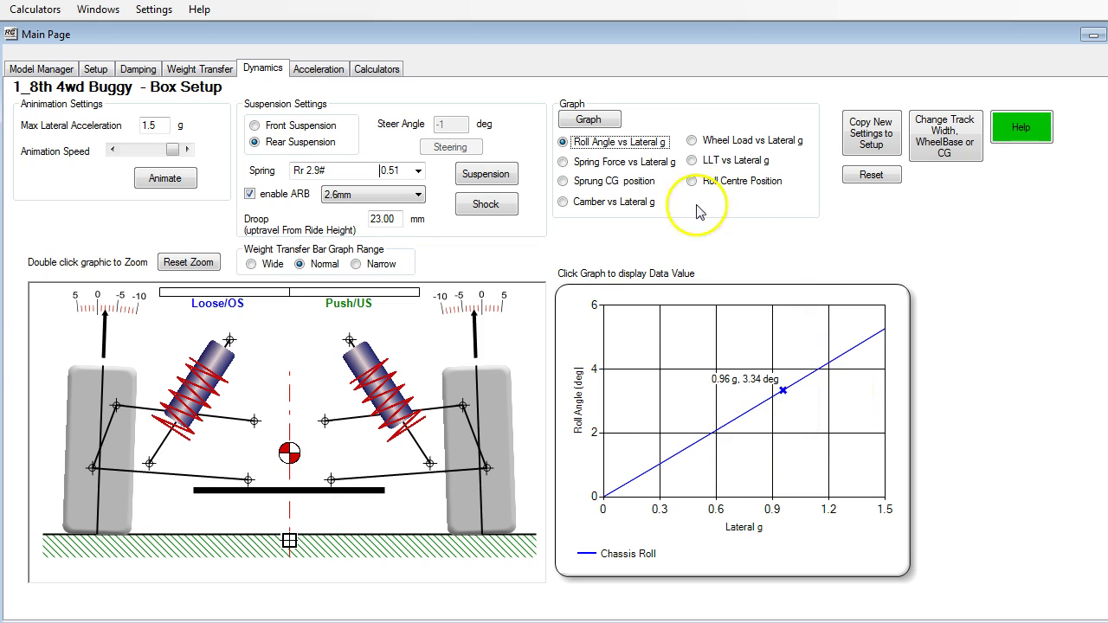
{"action": "left_click", "coordinate": [563, 202]}
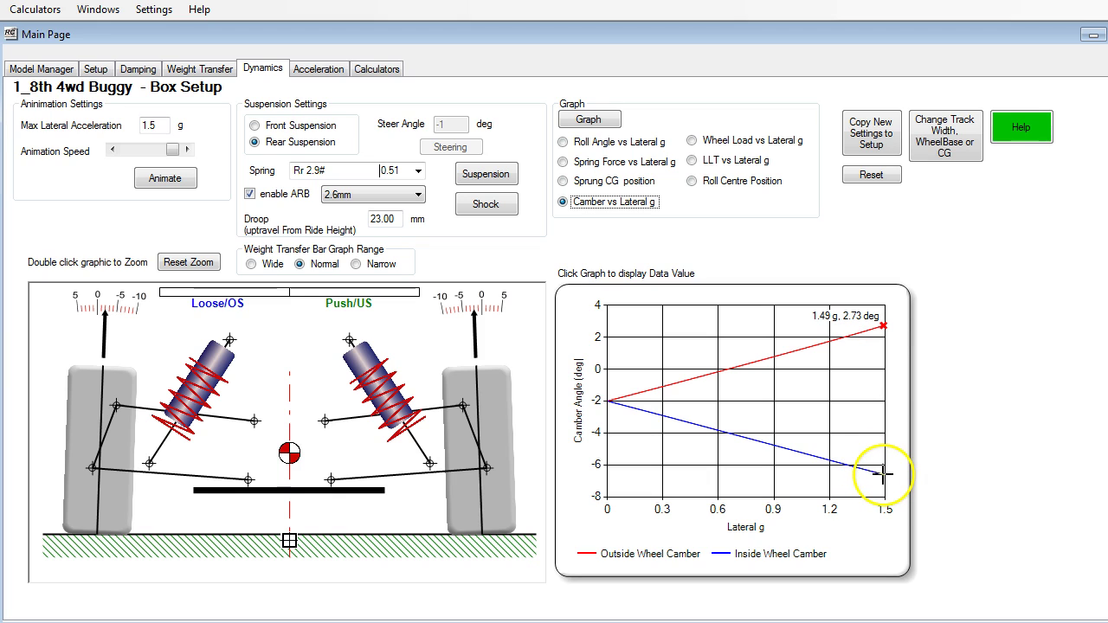
{"action": "left_click", "coordinate": [884, 475]}
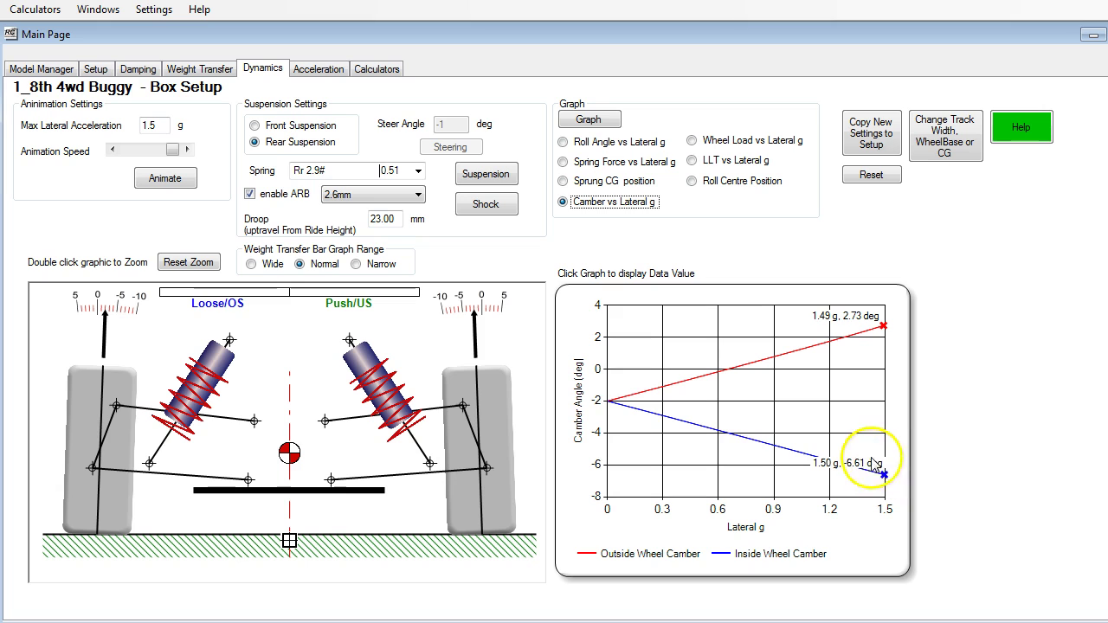
Reload the Stiffer setup and display the dynamics of its rear suspension
{"action": "left_click", "coordinate": [98, 69]}
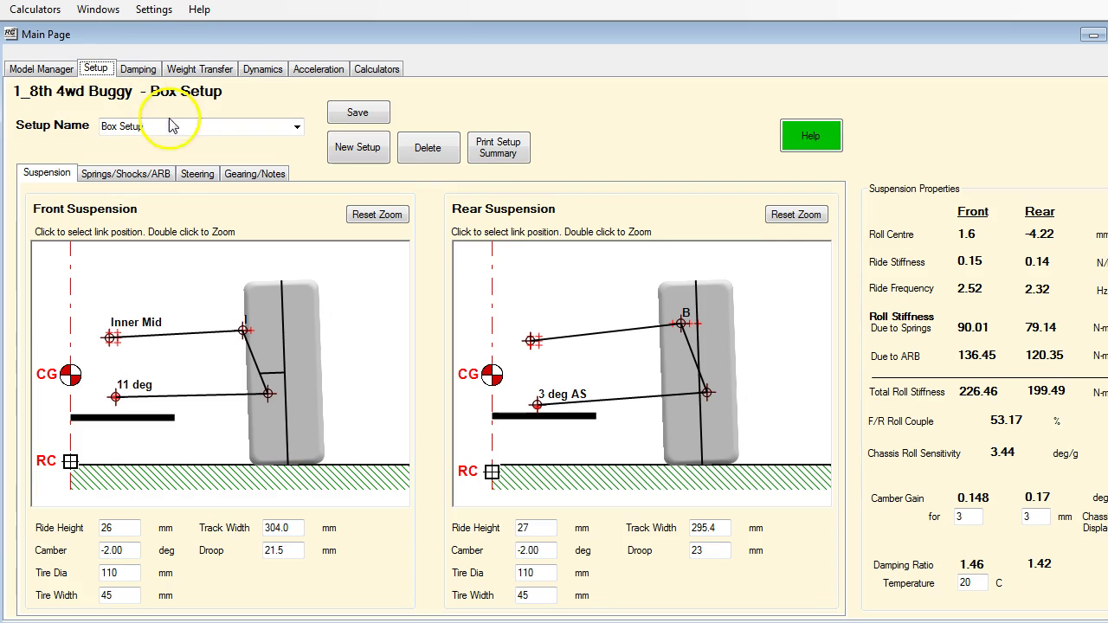
{"action": "left_click", "coordinate": [291, 133]}
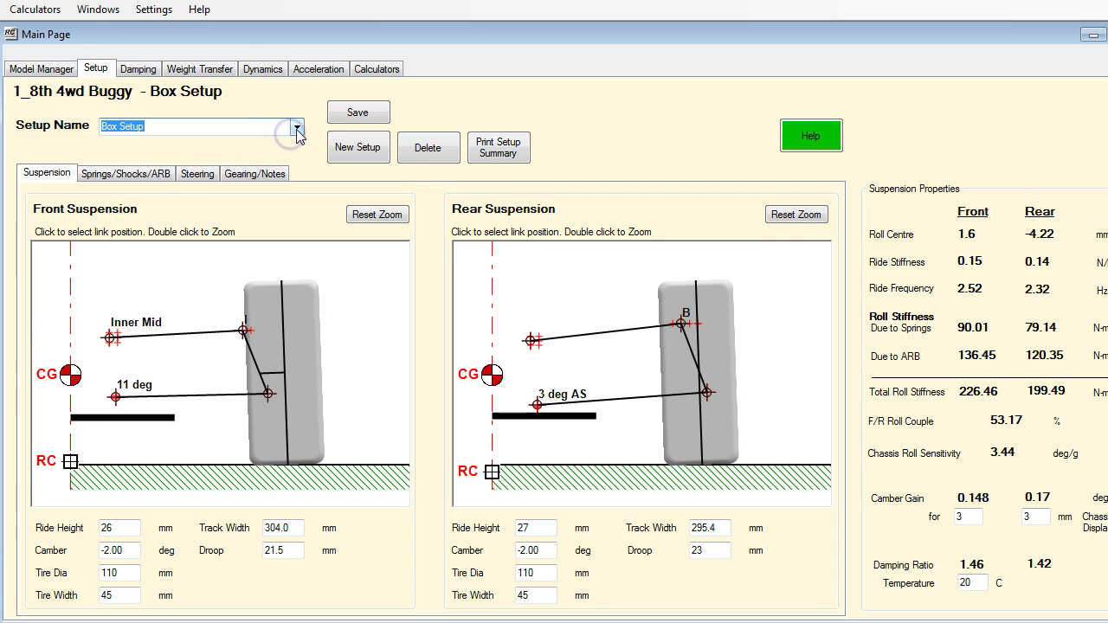
{"action": "left_click", "coordinate": [155, 151]}
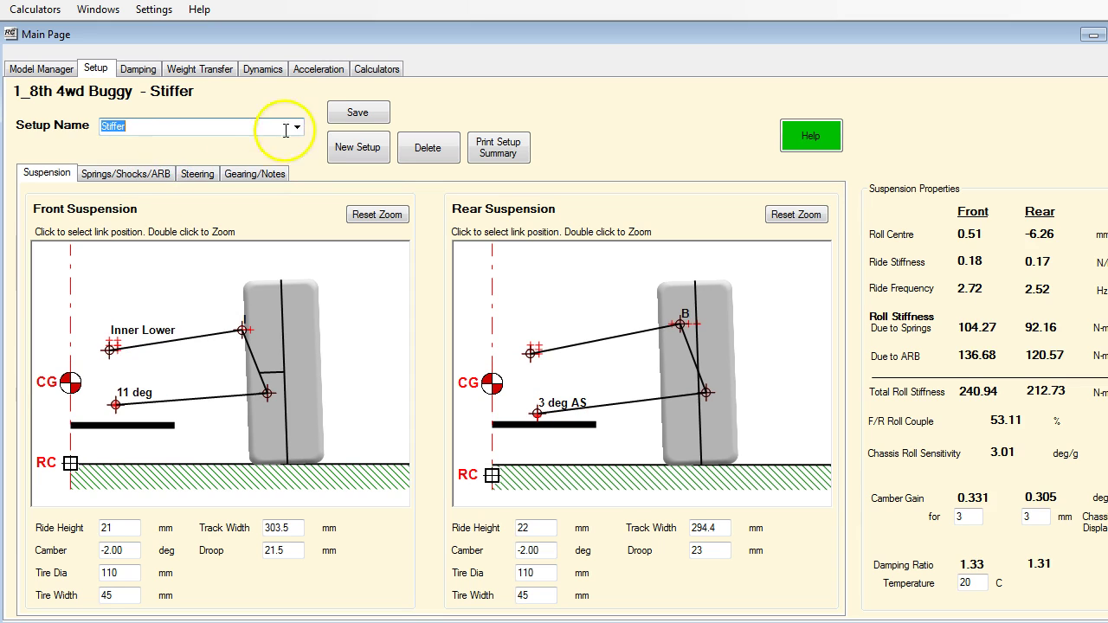
{"action": "left_click", "coordinate": [255, 71]}
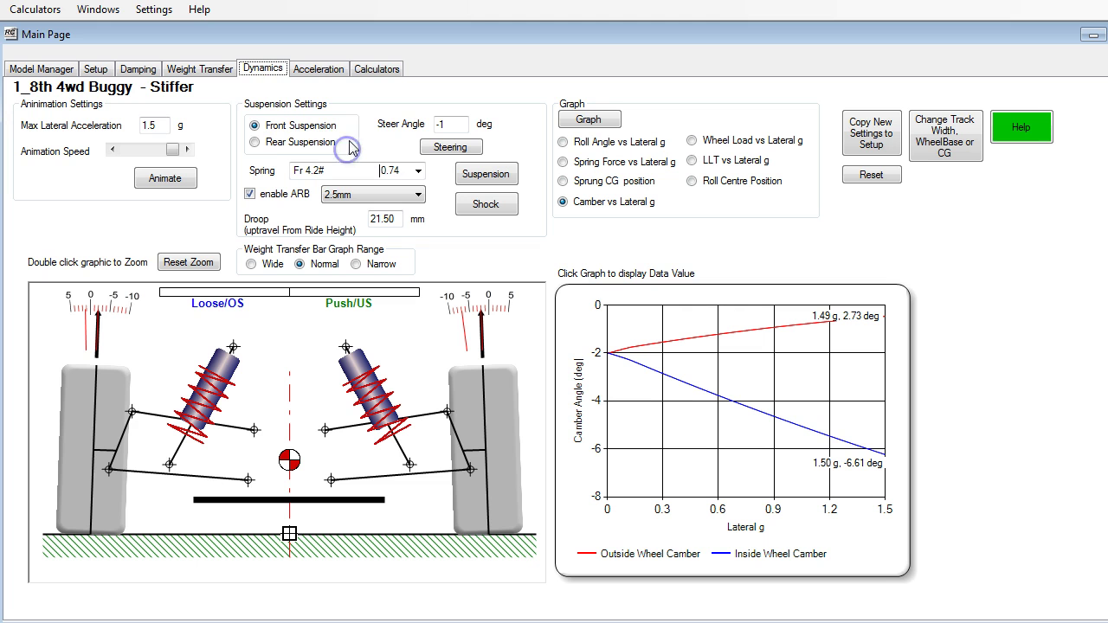
{"action": "left_click", "coordinate": [254, 141]}
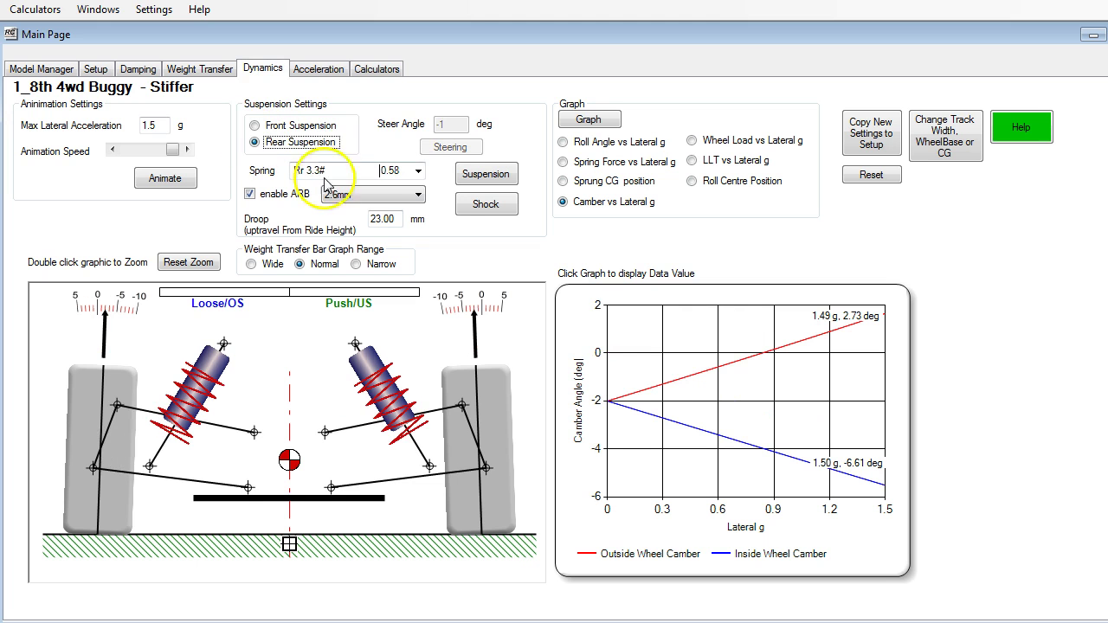
Read the Stiffer setup's rear outside and inside wheel camber at 1.5 g on the camber graph
{"action": "left_click", "coordinate": [885, 315]}
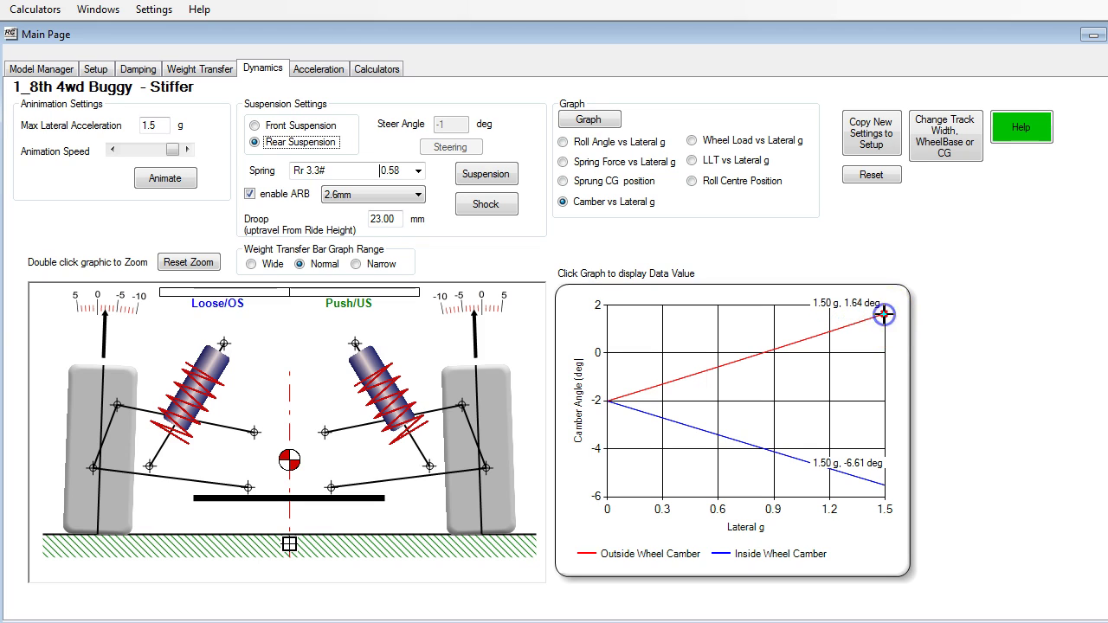
{"action": "left_click", "coordinate": [884, 485]}
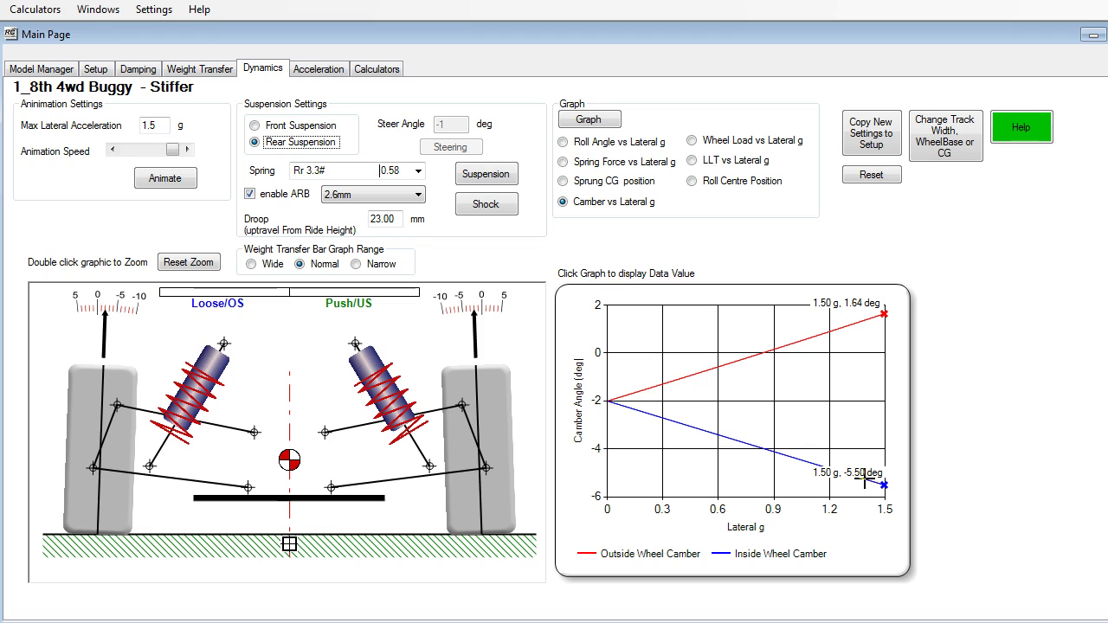
{"action": "left_click", "coordinate": [883, 488]}
{"action": "left_click", "coordinate": [881, 481]}
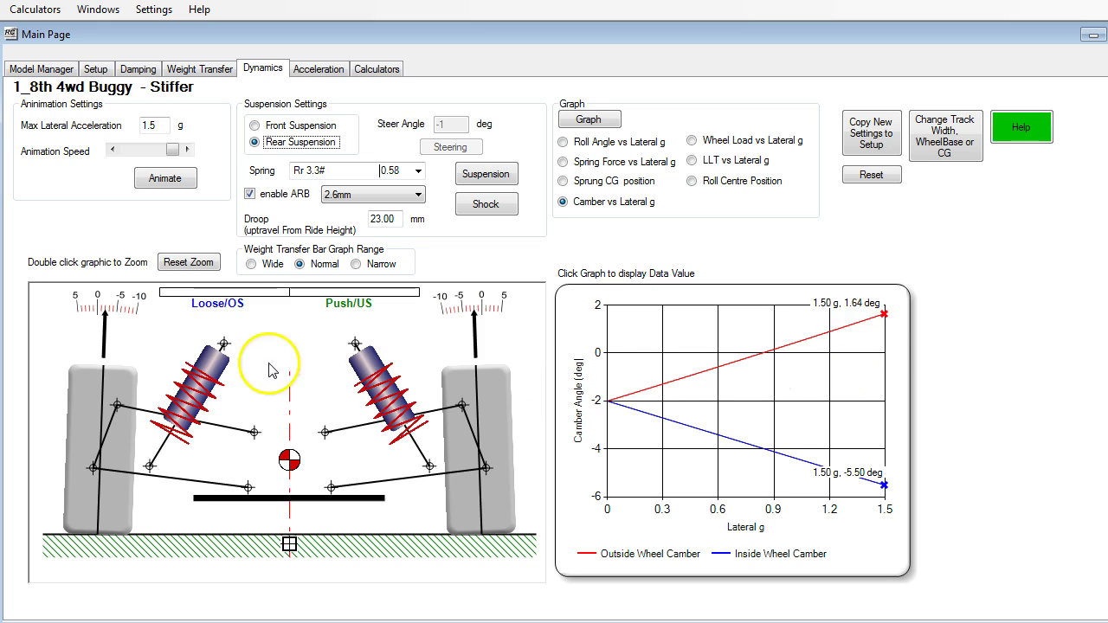
Animate the Stiffer setup's rear suspension roll at a maximum lateral acceleration of 1.5 g
{"action": "left_click", "coordinate": [165, 180]}
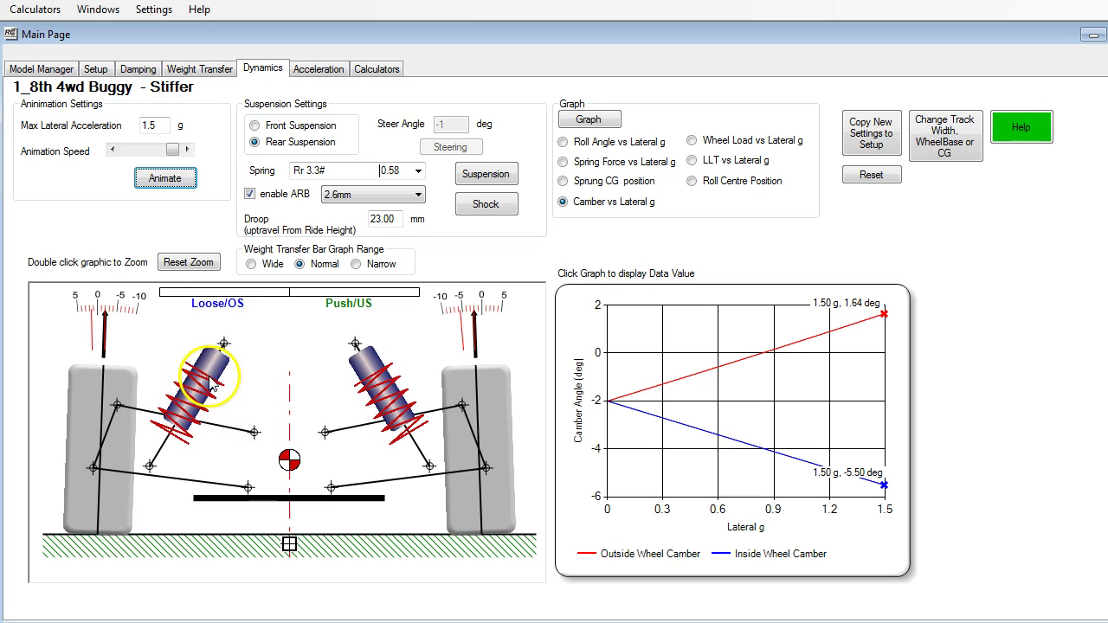
{"action": "left_click", "coordinate": [177, 183]}
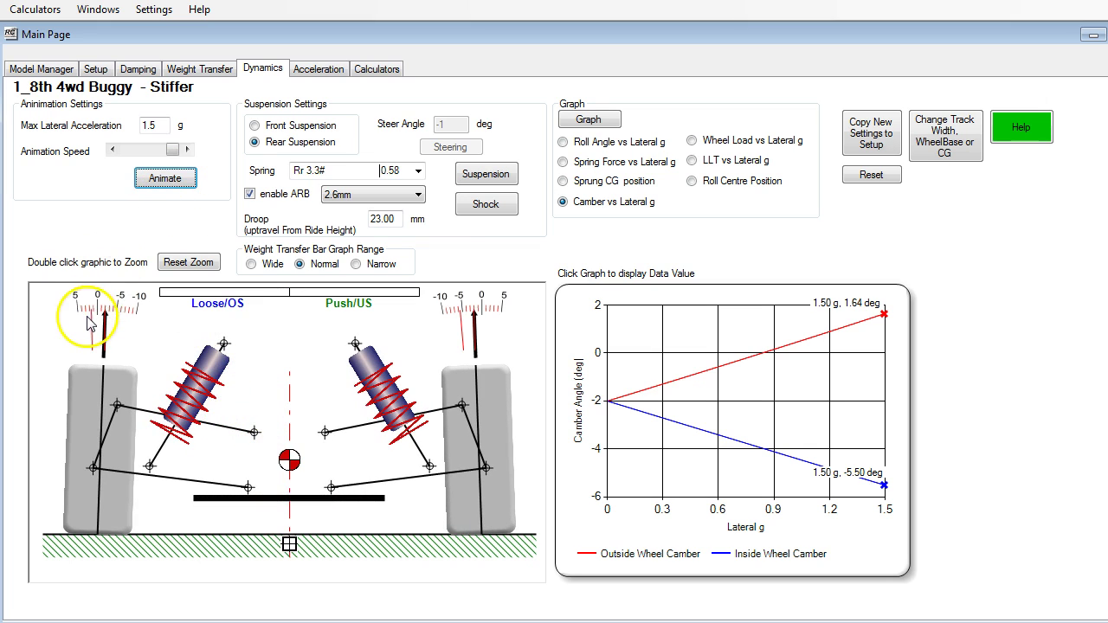